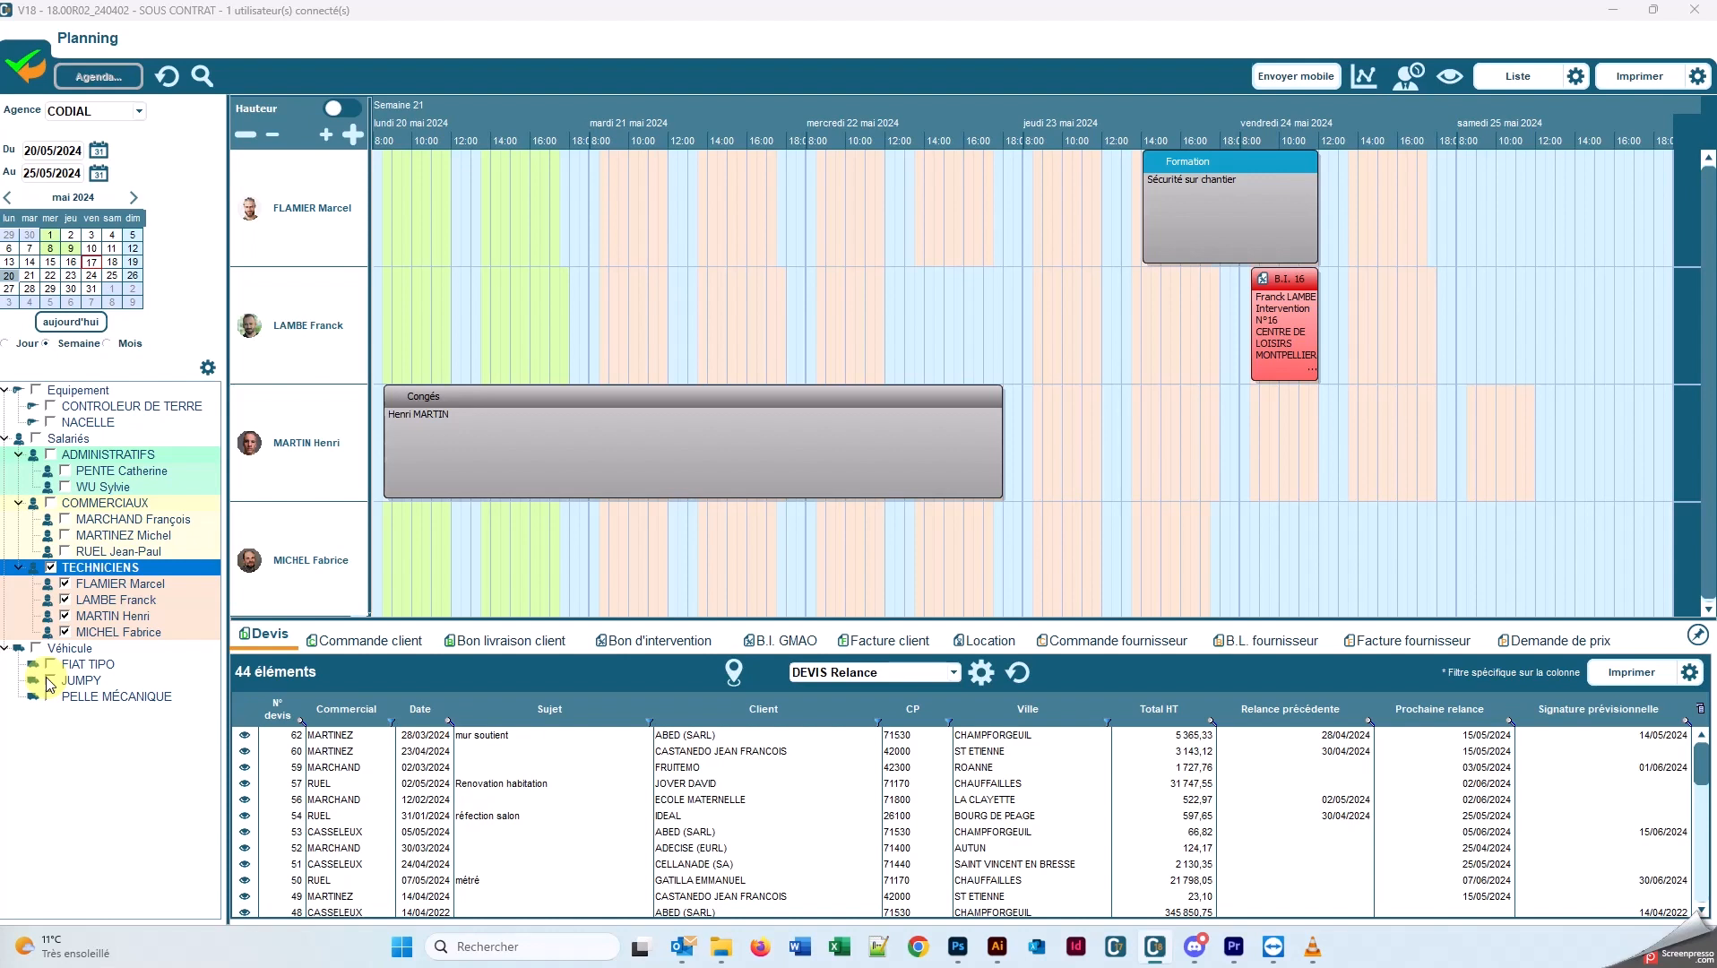
Step: Display the ADMINISTRATIFS employees in place of TECHNICIENS in the planning, and replace them with the COMMERCIAUX group only
click(50, 454)
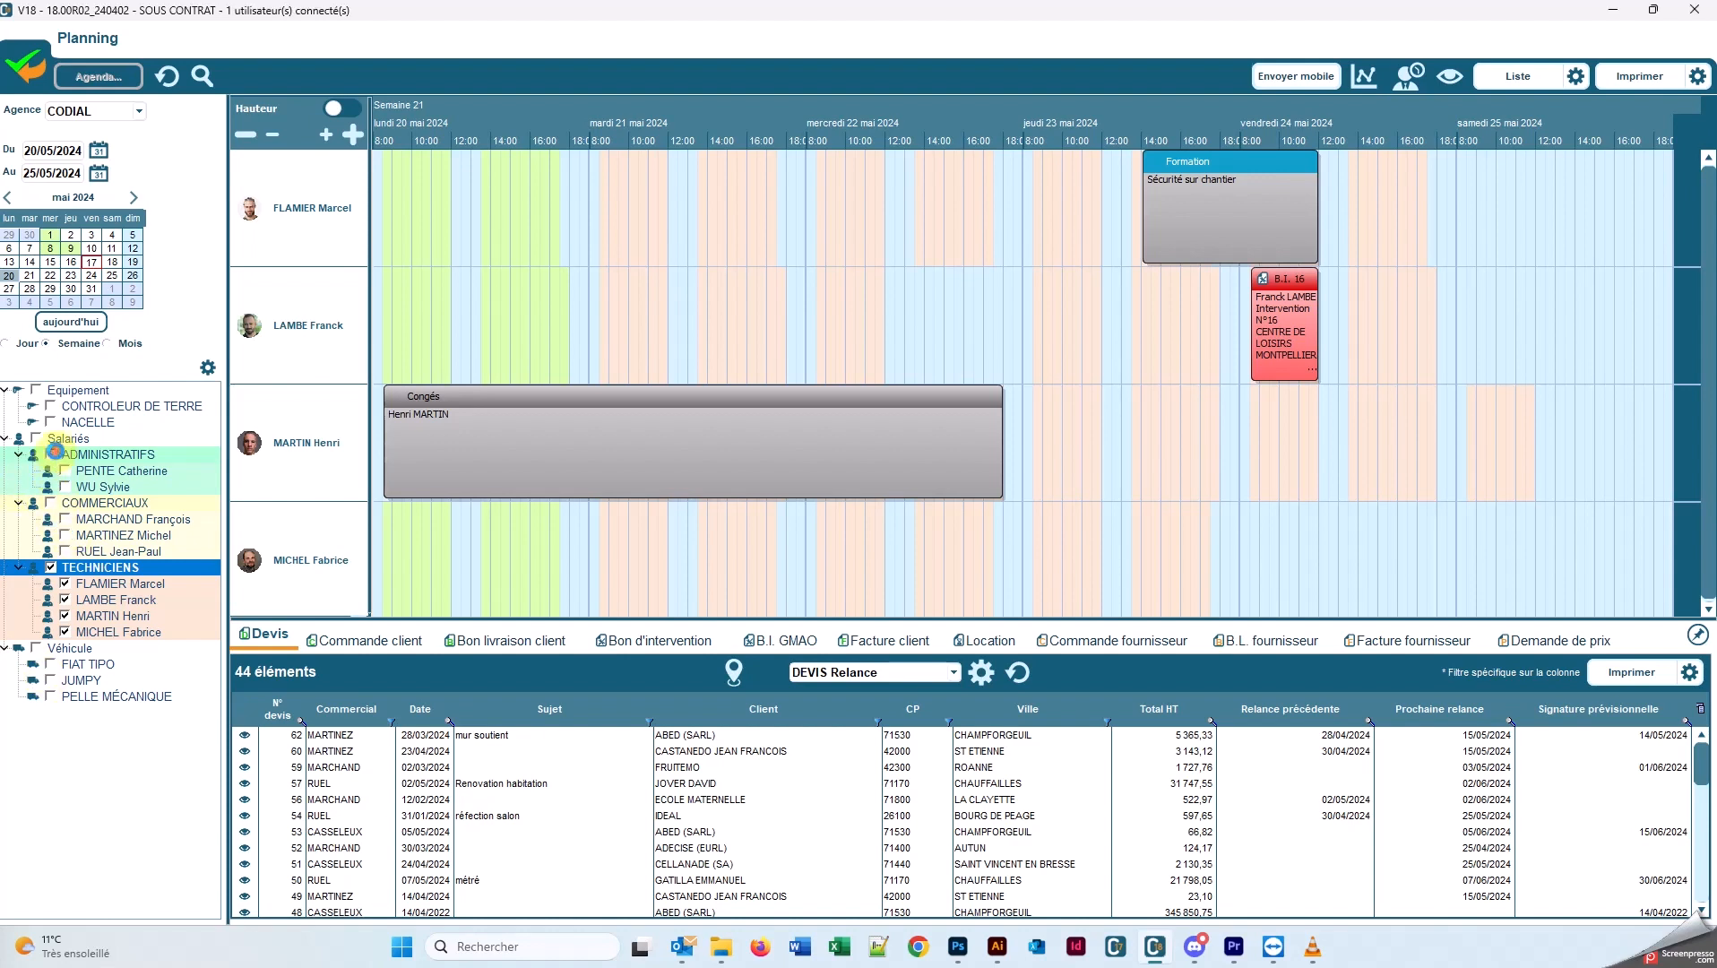
click(50, 567)
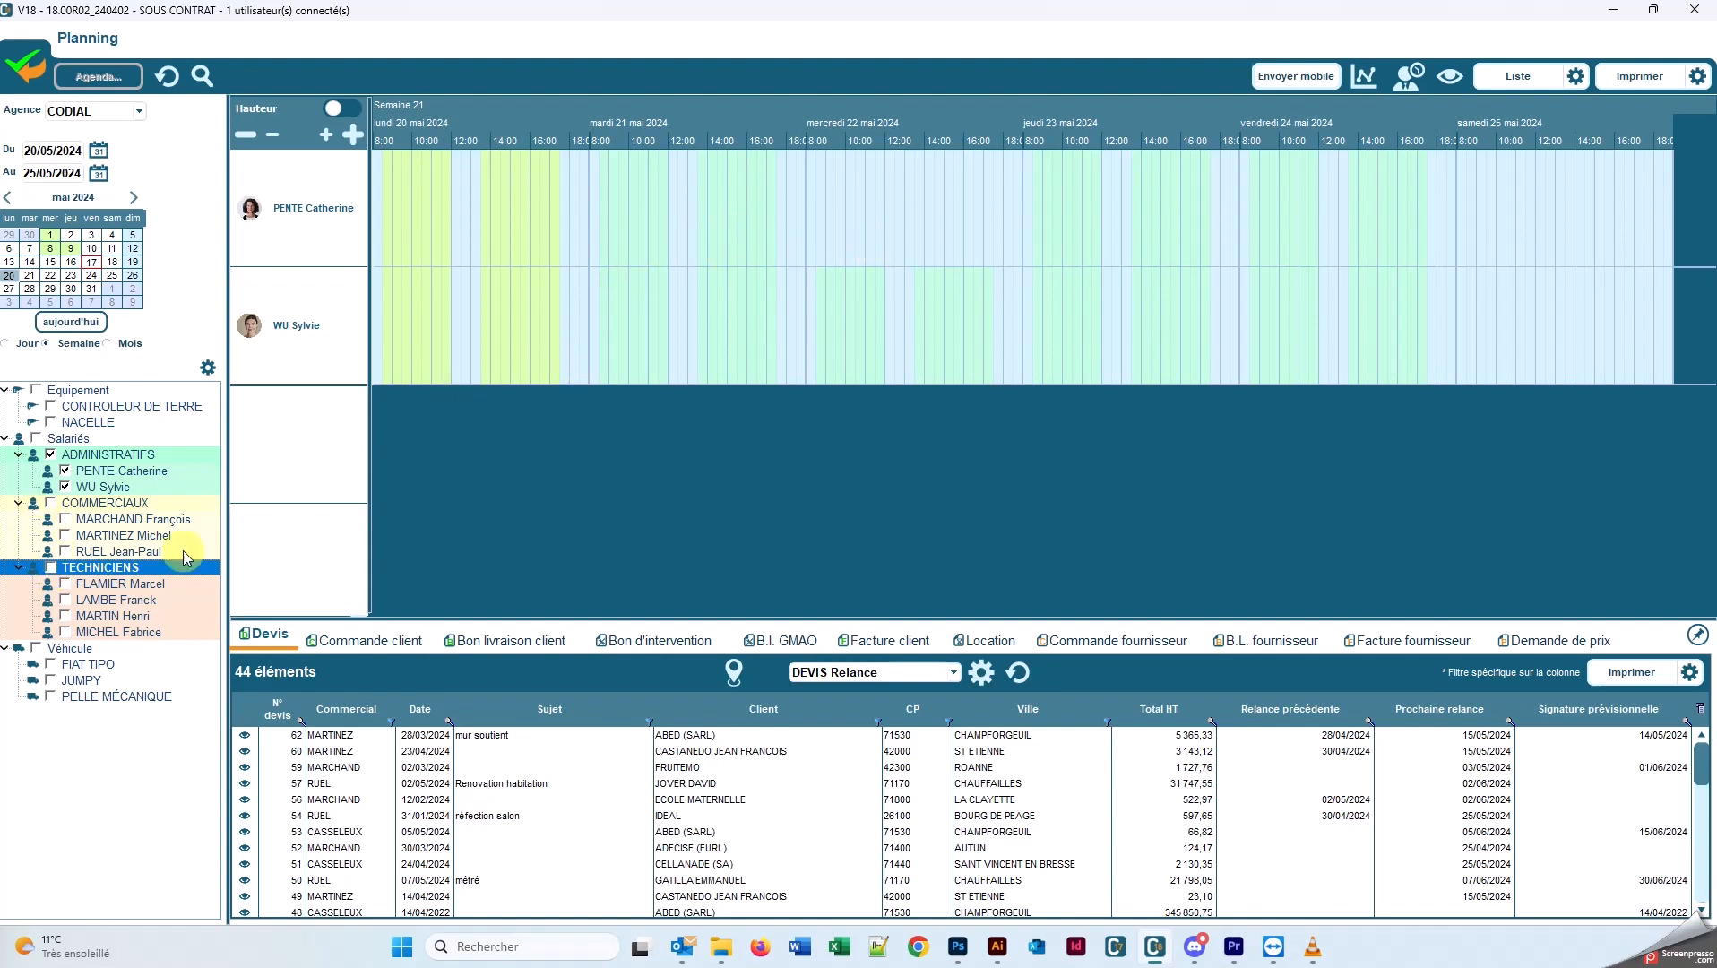
click(48, 572)
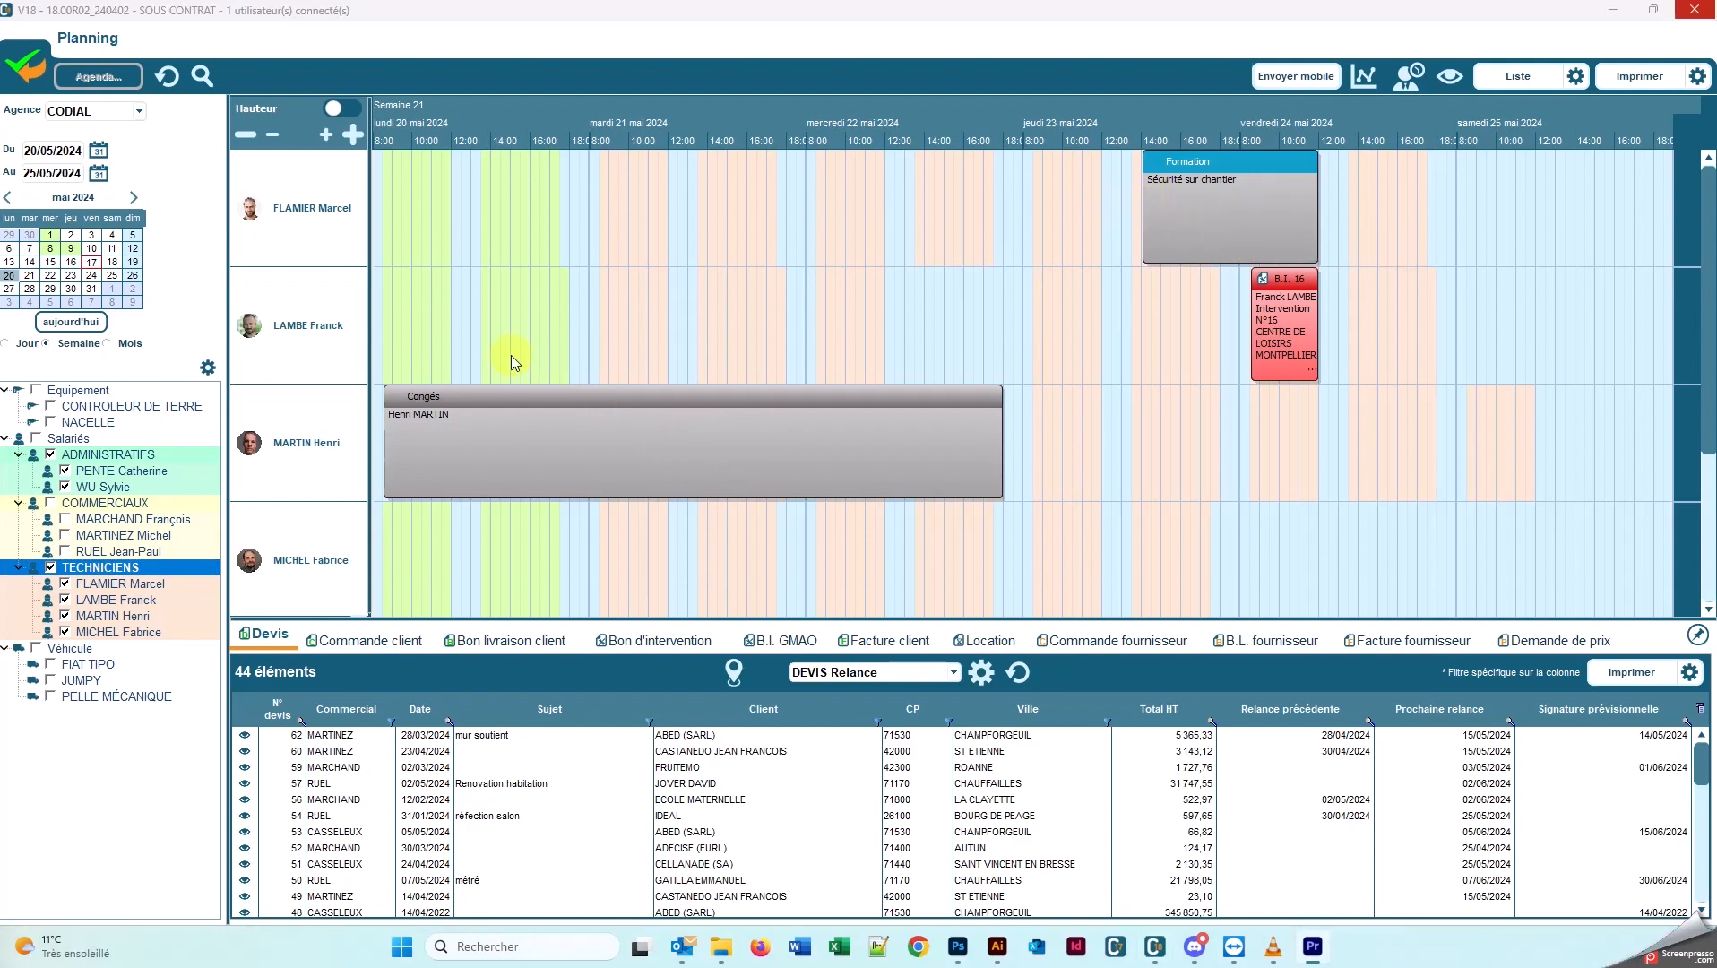
click(51, 568)
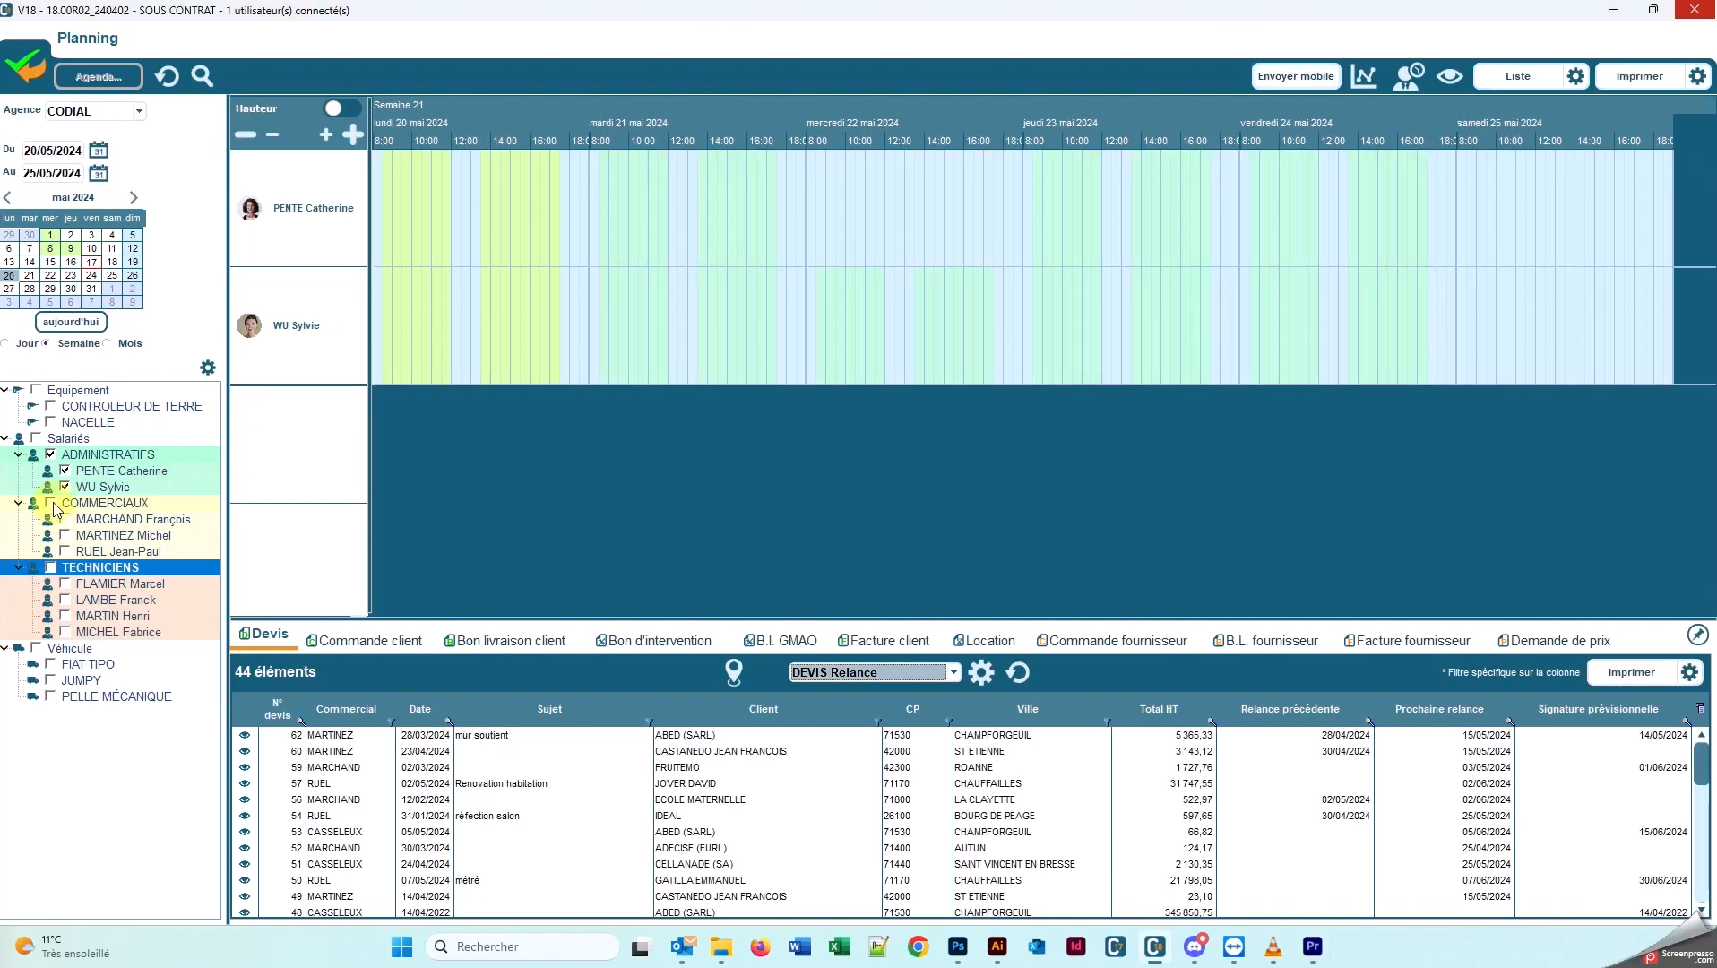
click(52, 503)
click(51, 454)
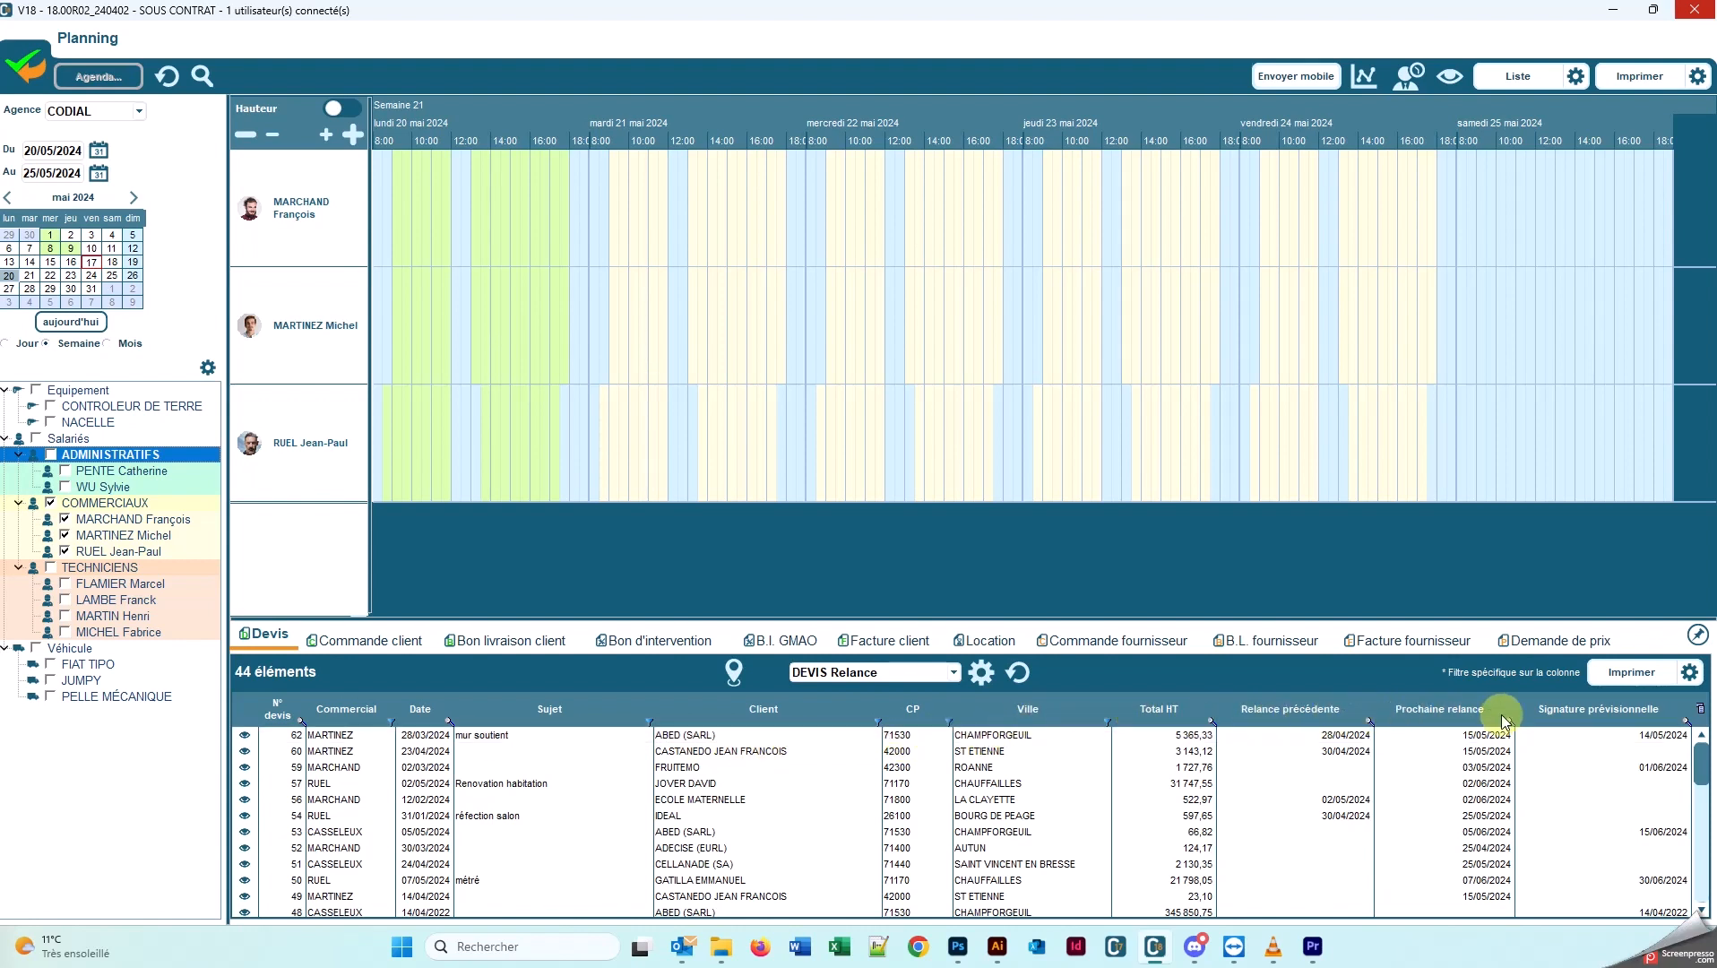
Step: Load the salesperson-specific DEVIS view for the quote list and sort it by Relance and by ascending Total HT
click(953, 672)
click(897, 707)
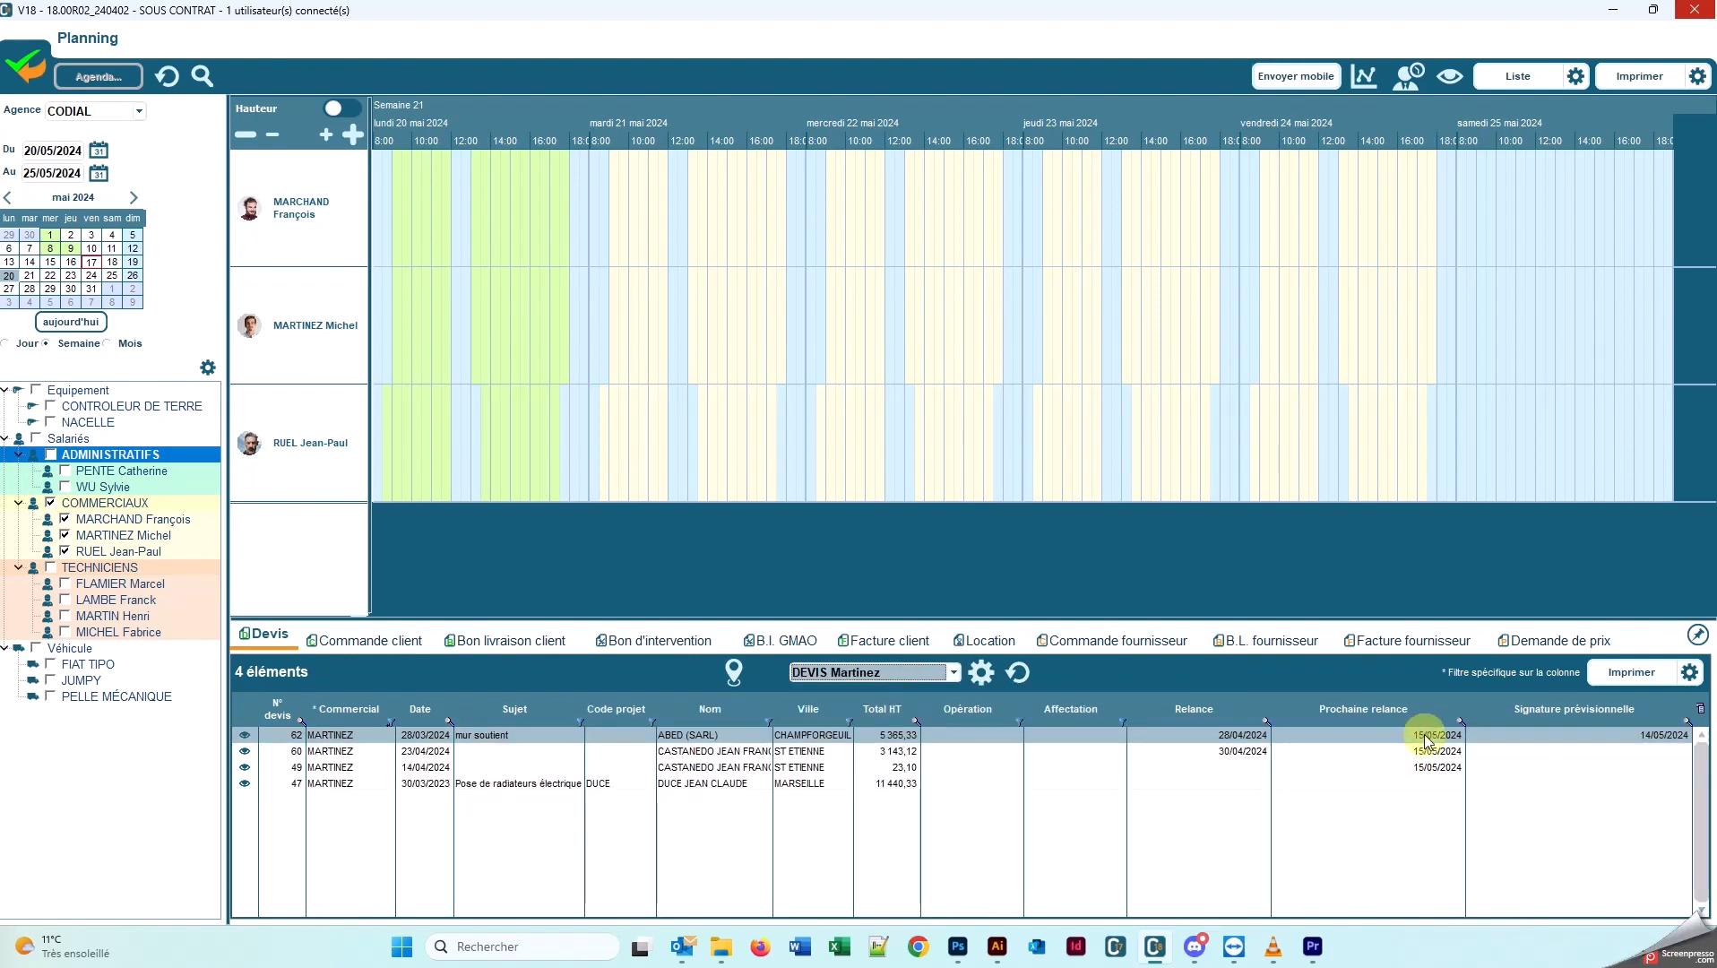
click(1220, 713)
click(1219, 713)
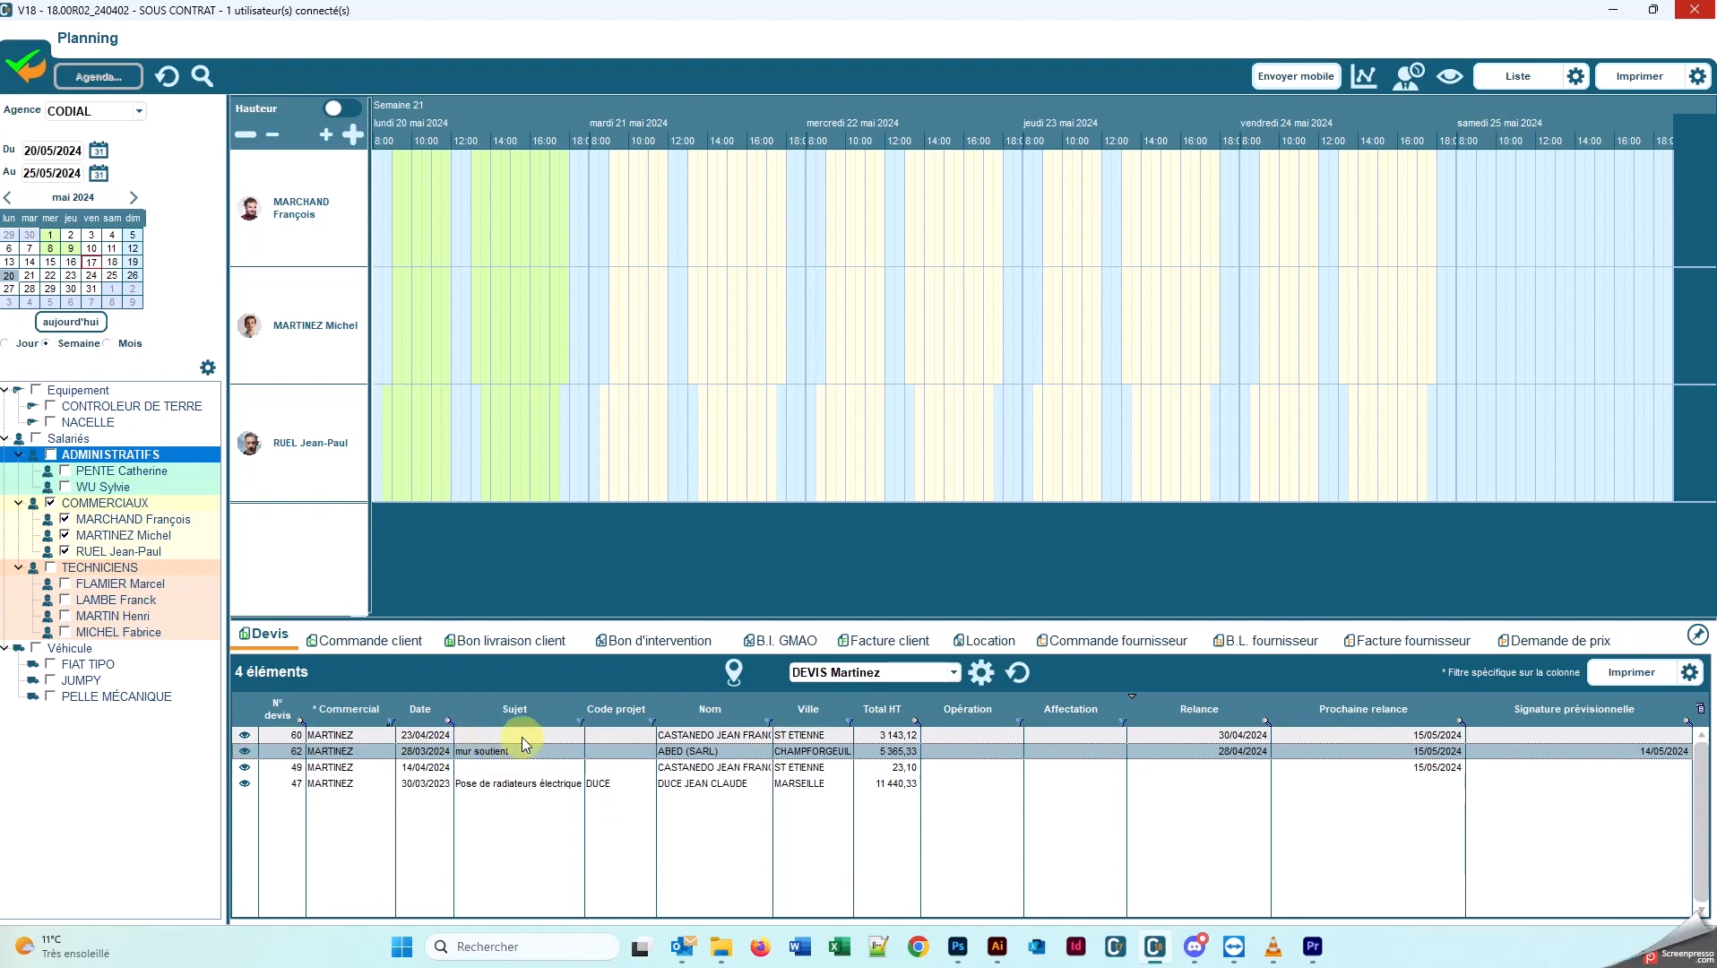
click(899, 711)
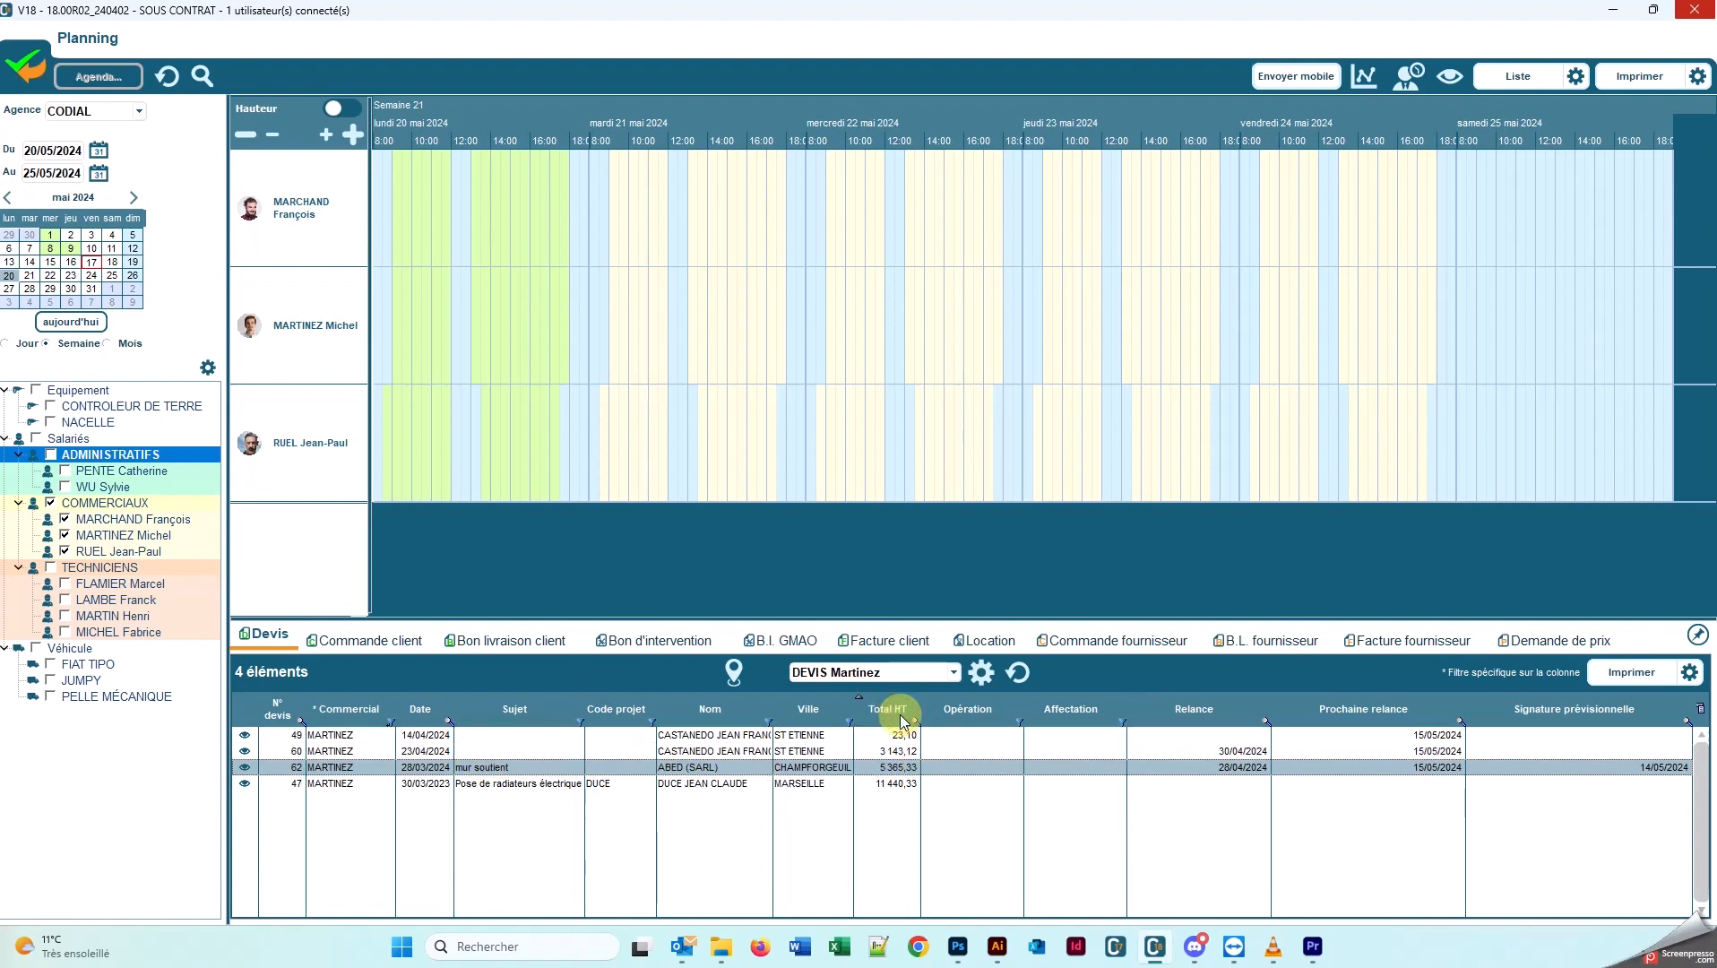
Step: Schedule the "mur soutient" quote for its salesperson on Tuesday 21 May 2024 at 9:00
click(892, 785)
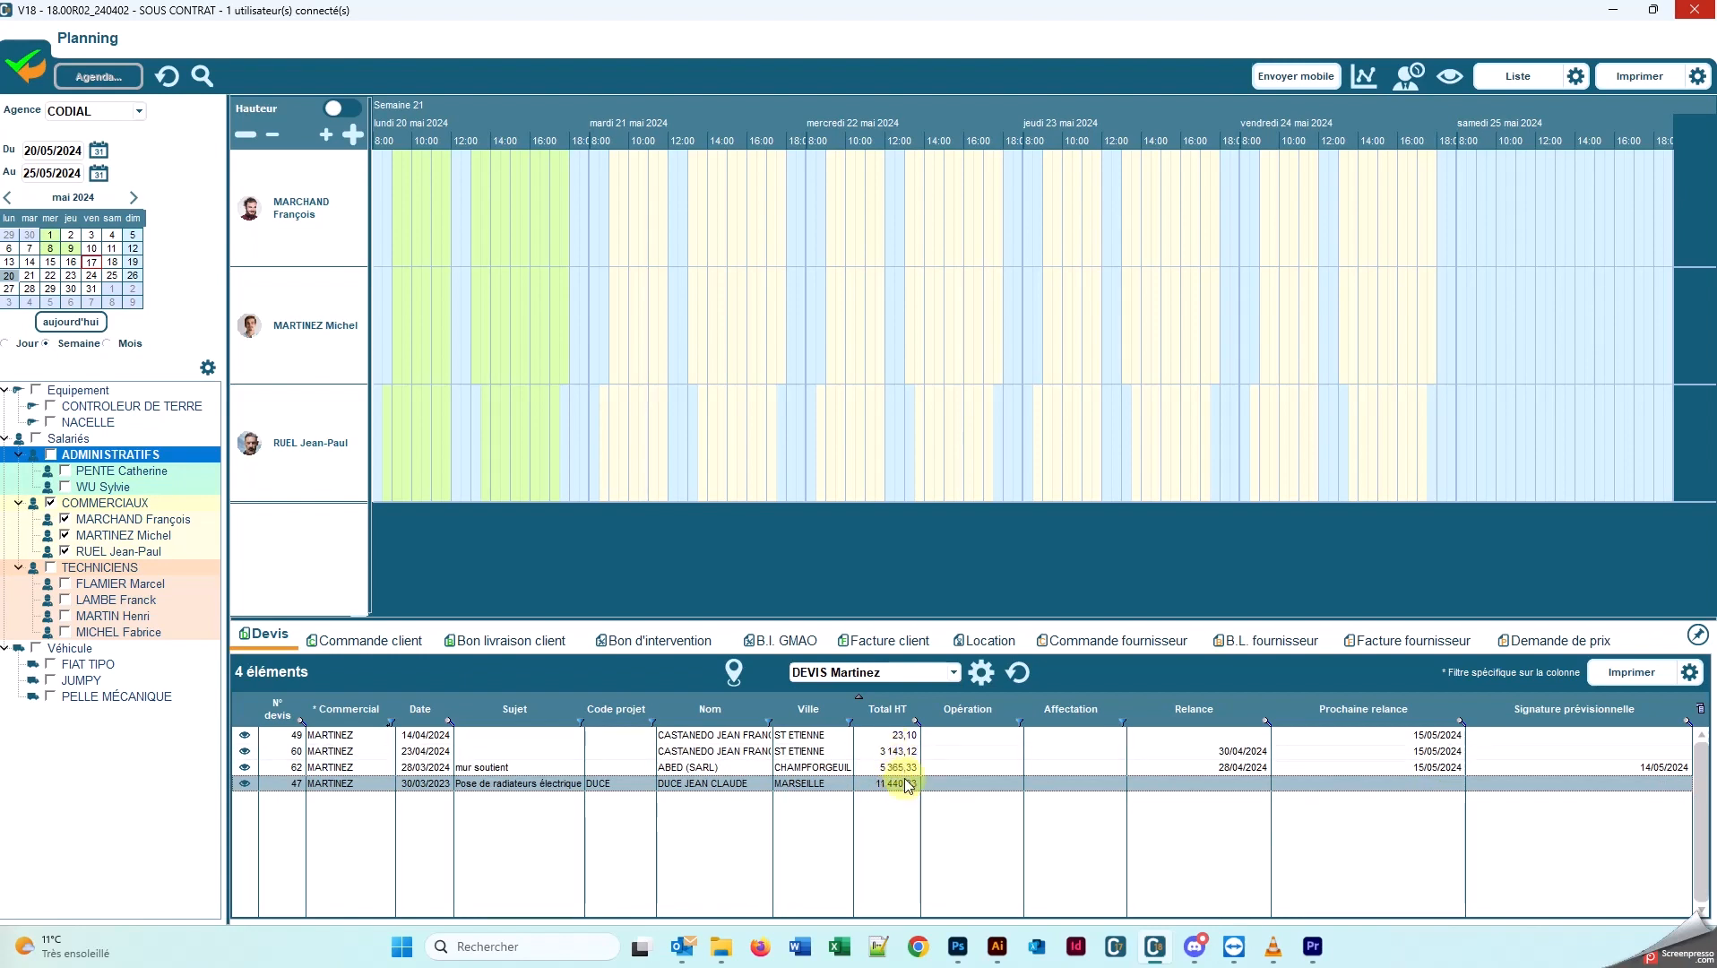
click(902, 769)
drag(903, 773, 612, 303)
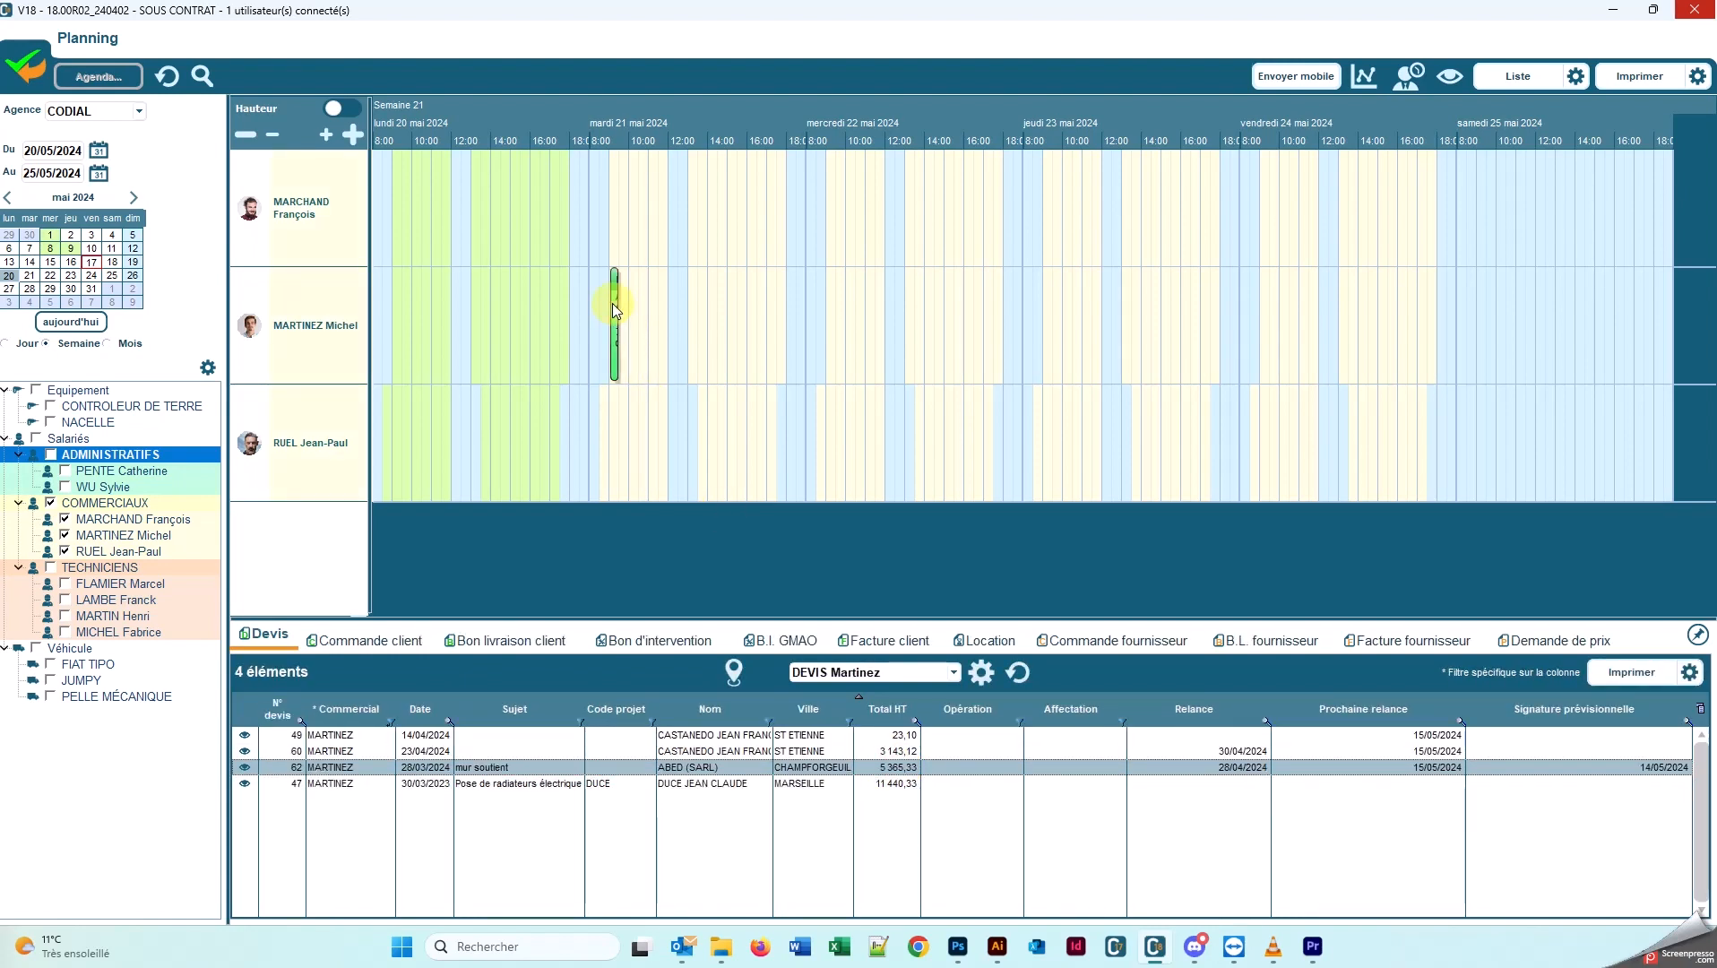
Step: Switch the planning scale from height to width, enlarge the time columns, and extend the quote appointment to 11:00
click(353, 135)
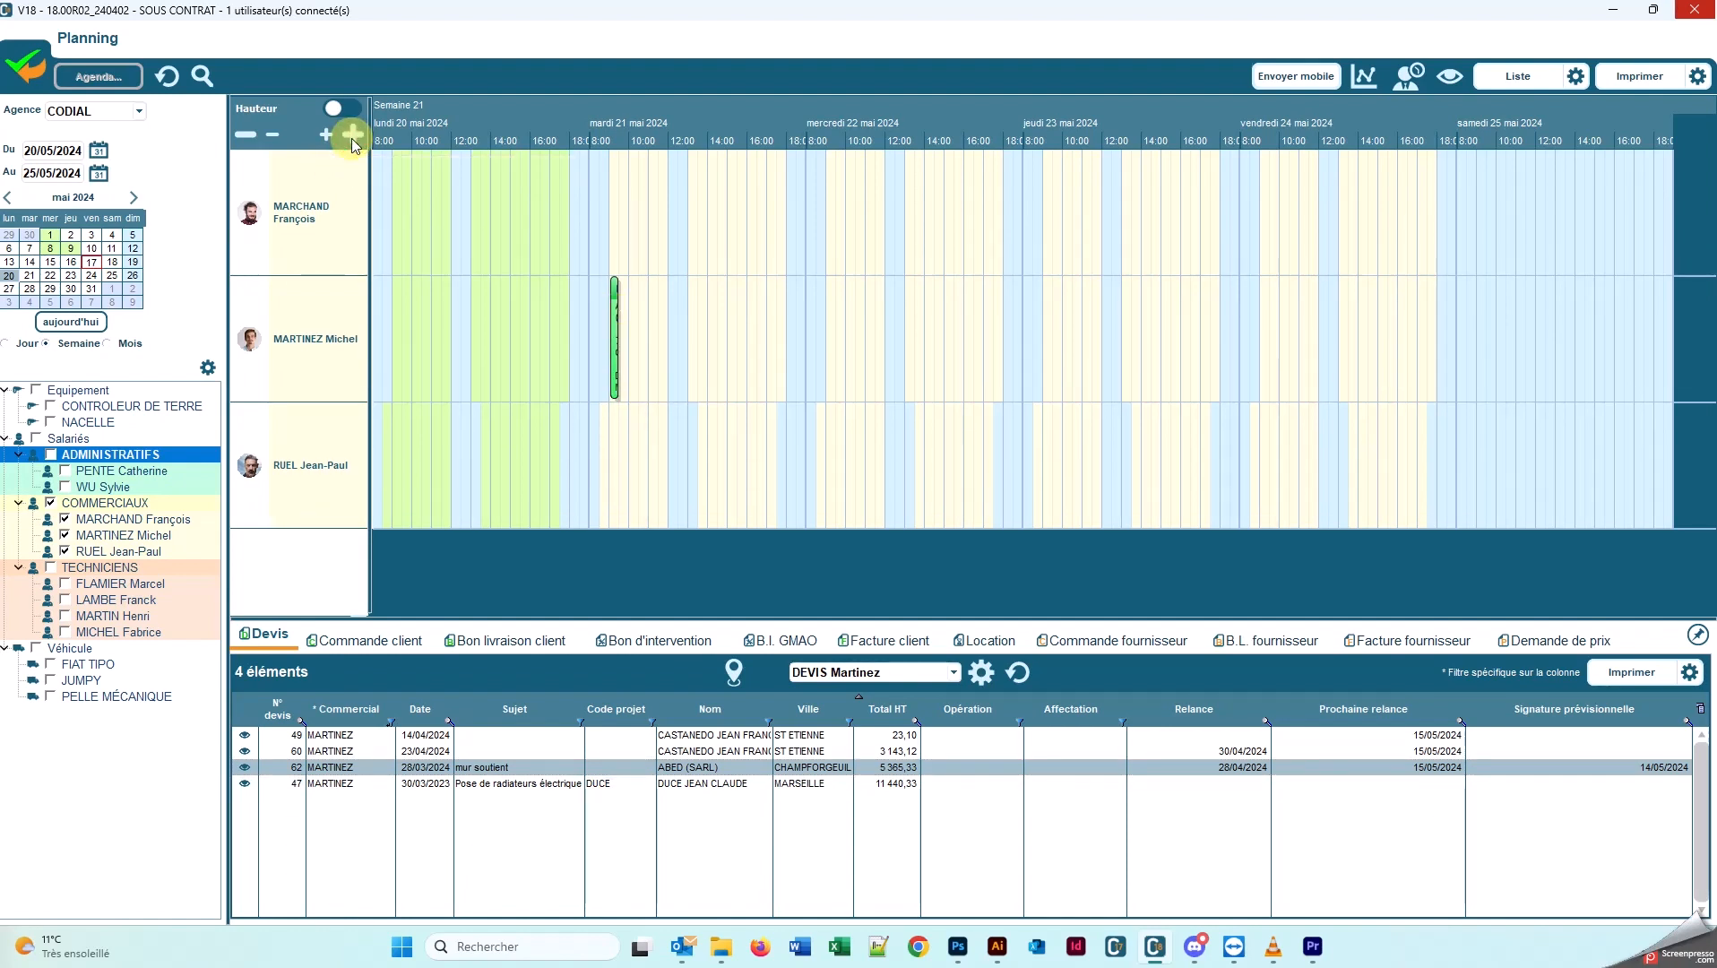
click(250, 133)
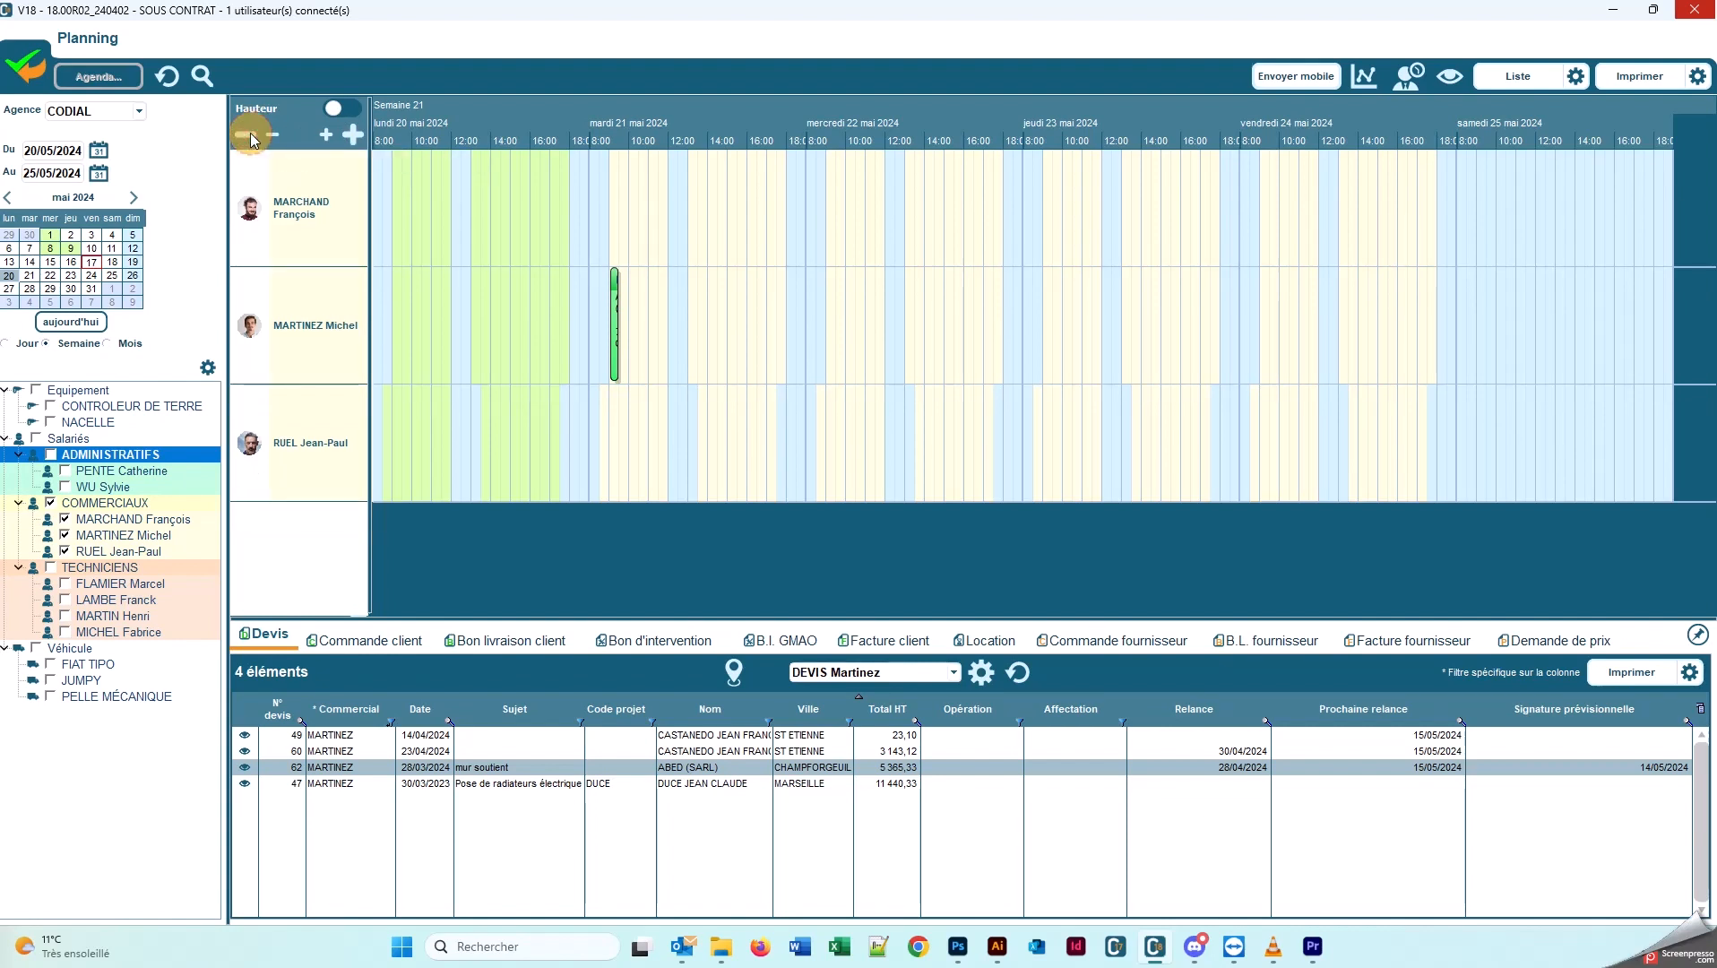
click(353, 107)
click(354, 138)
click(354, 138)
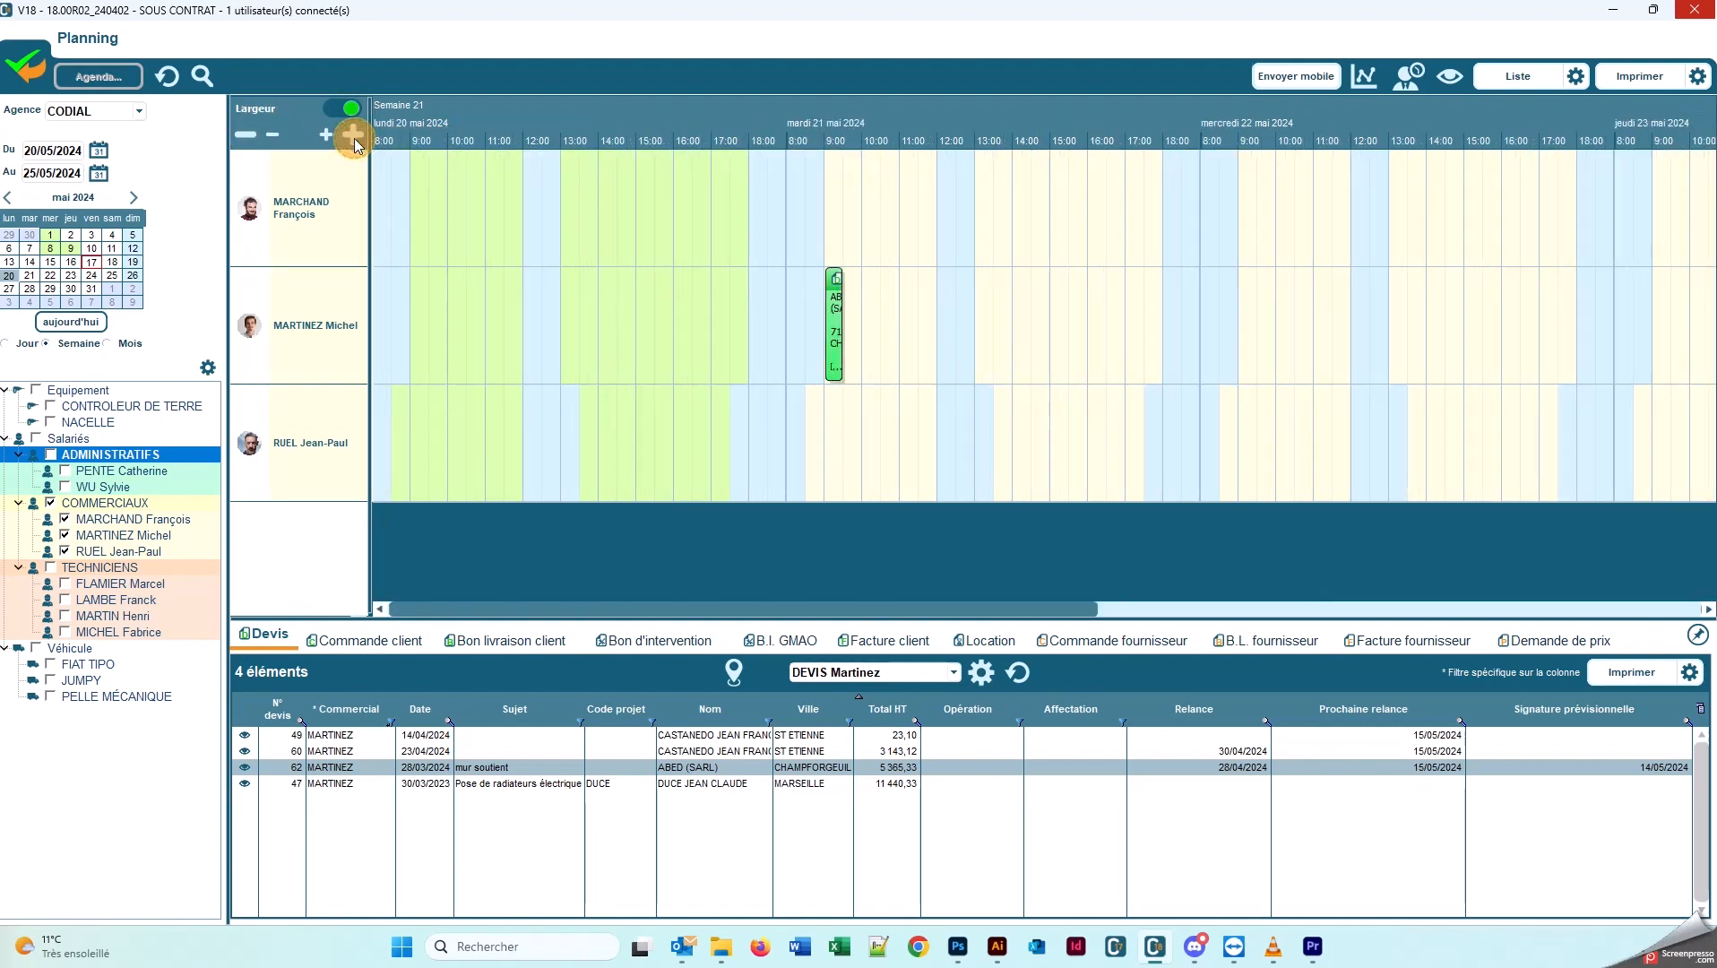
click(354, 138)
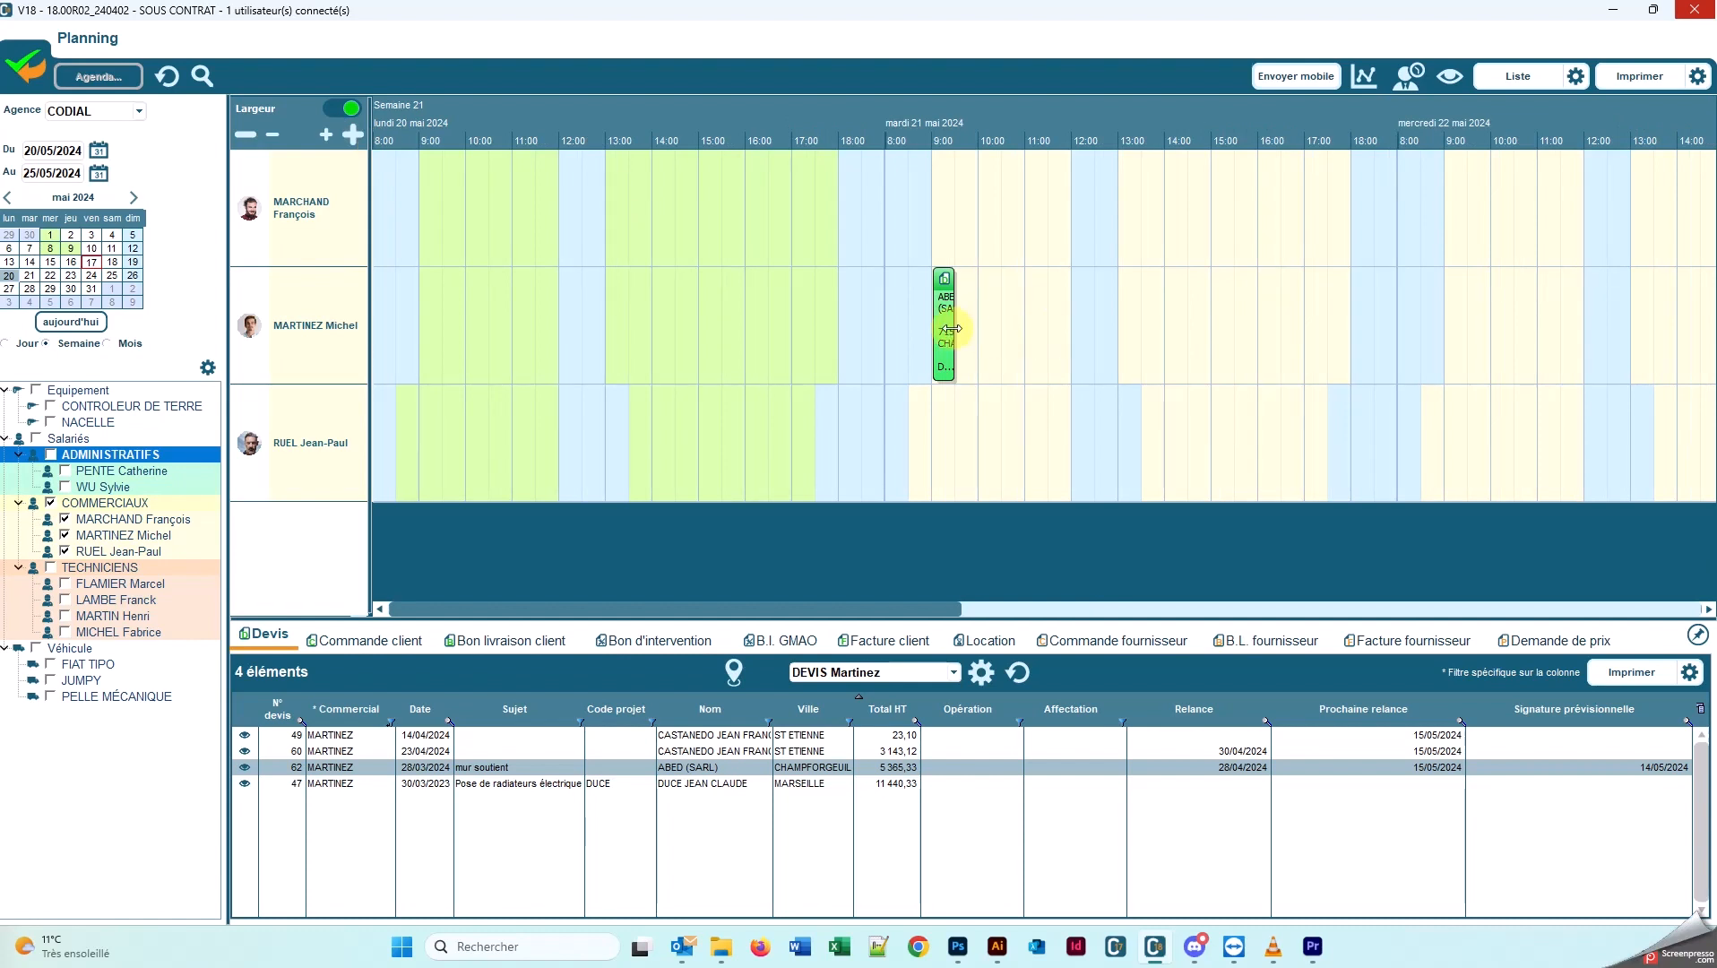
drag(952, 329, 1018, 317)
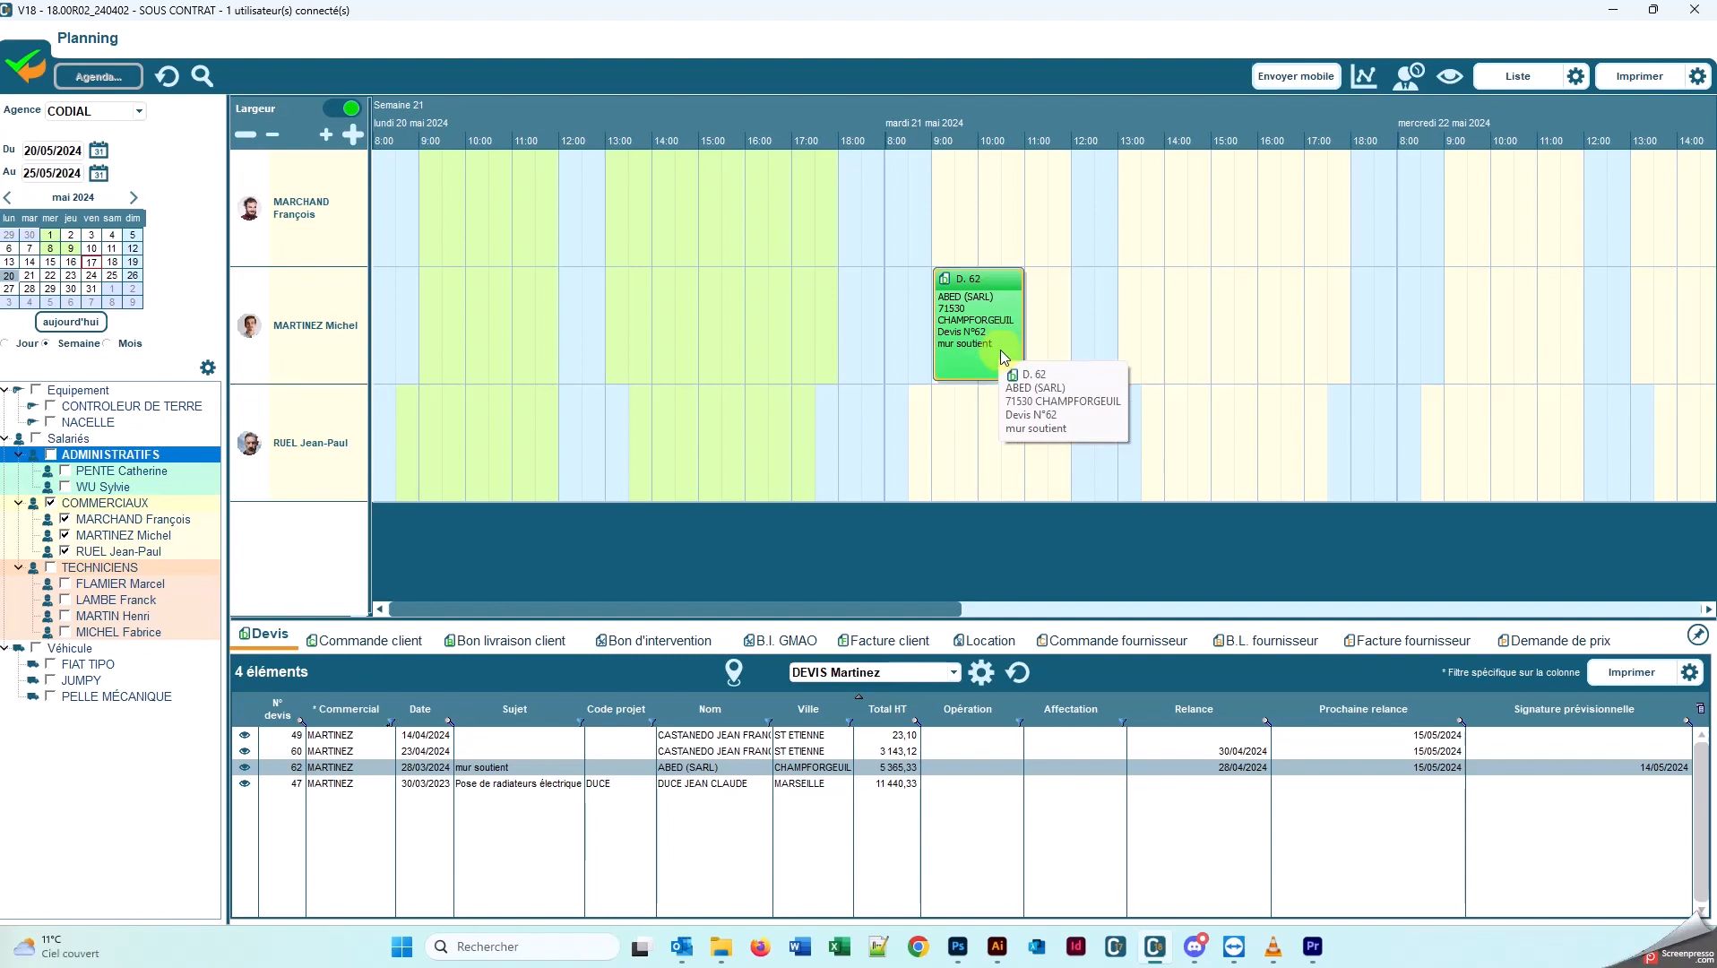
Step: Open the quote appointment's details and set its end time to 10:30
right_click(1001, 349)
click(1033, 418)
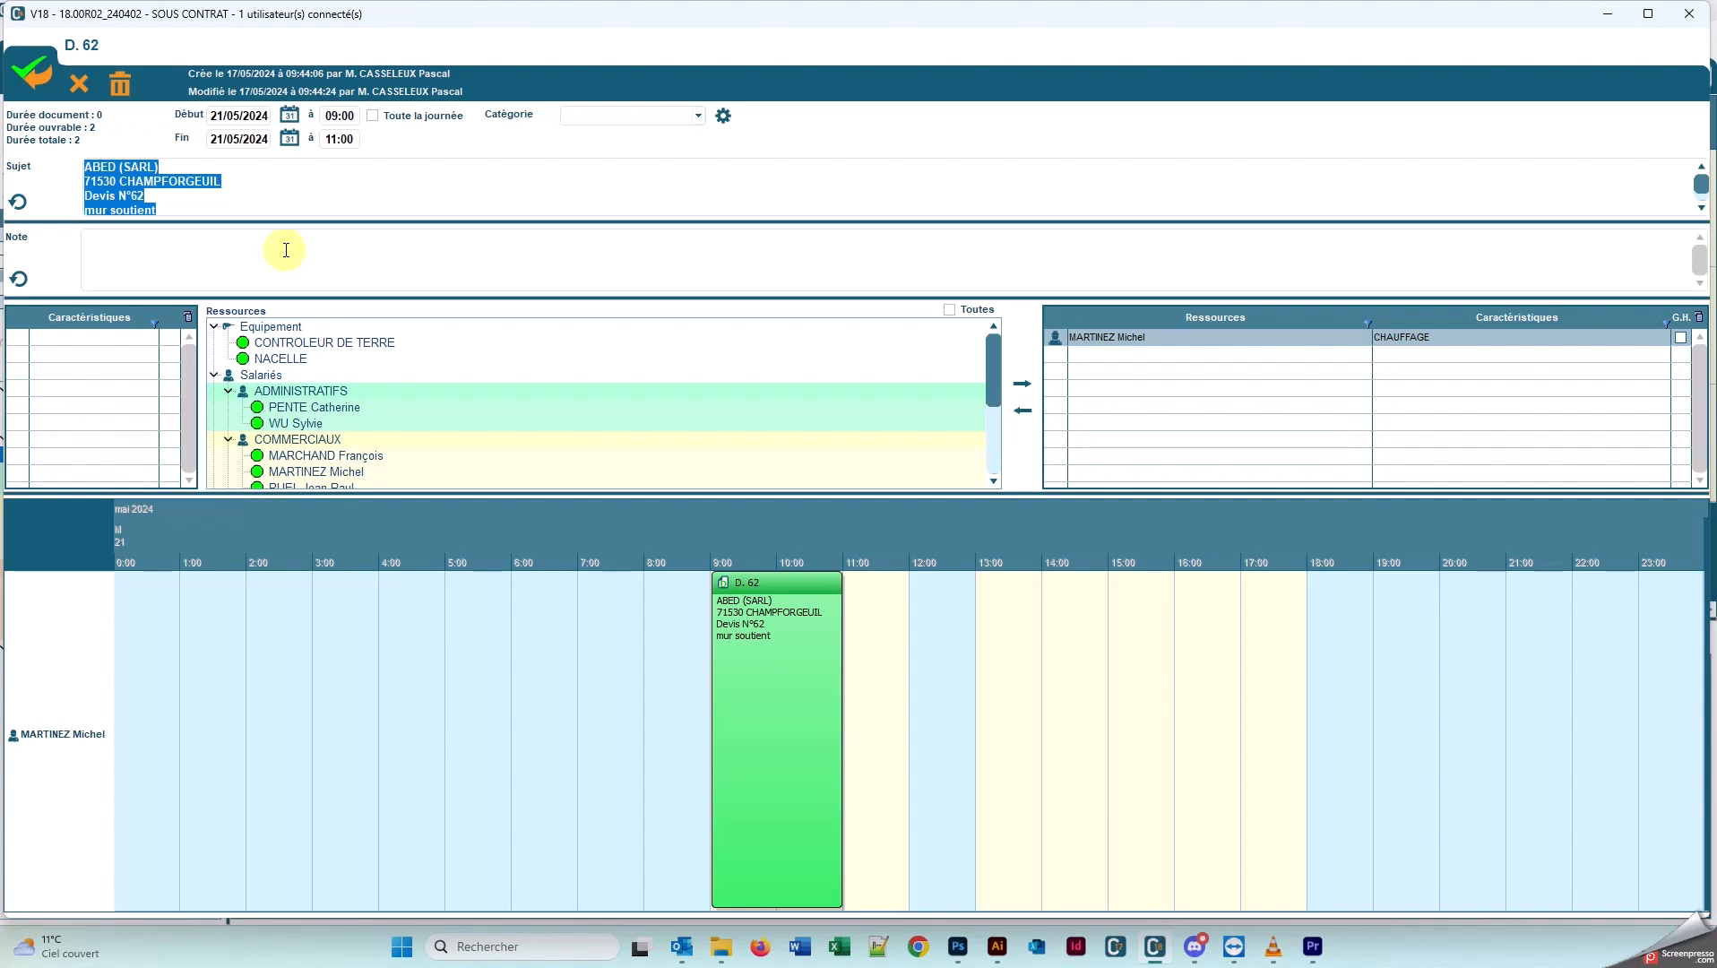
click(333, 141)
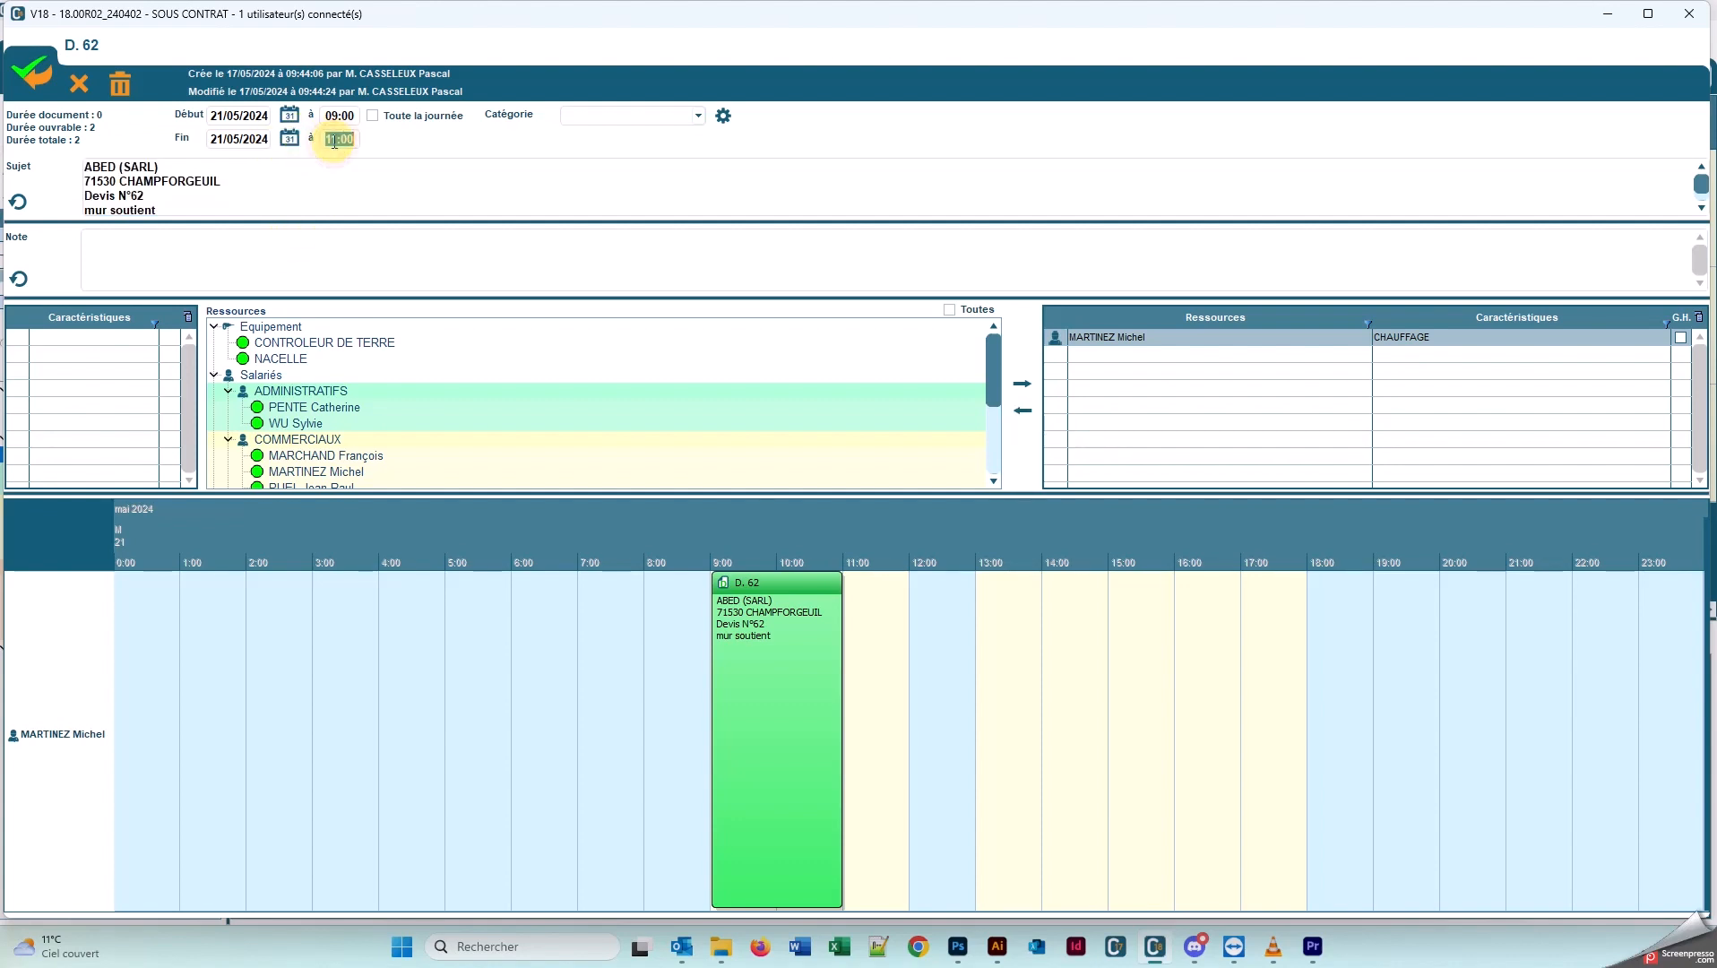
text(103)
Step: Add the note "Faire le point avec le maçon" followed by the mason's name, and save the appointment
scroll(144, 204, down, 1)
click(196, 253)
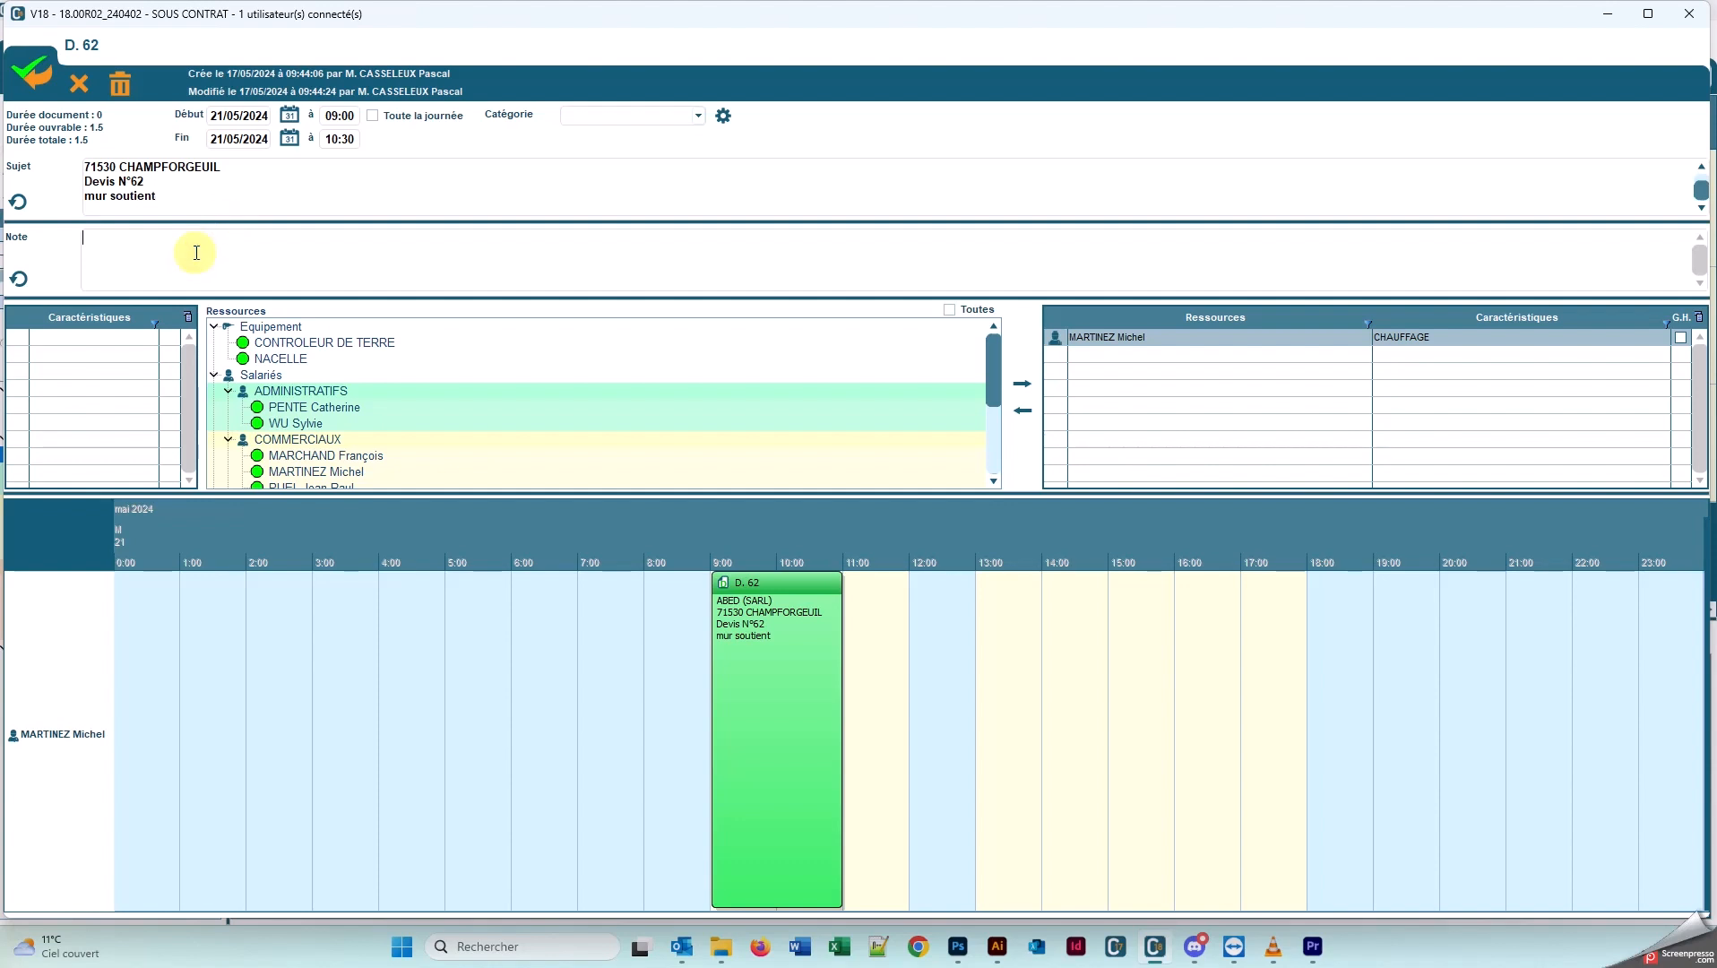
text(Faire le point avec le maçon M. PERRE)
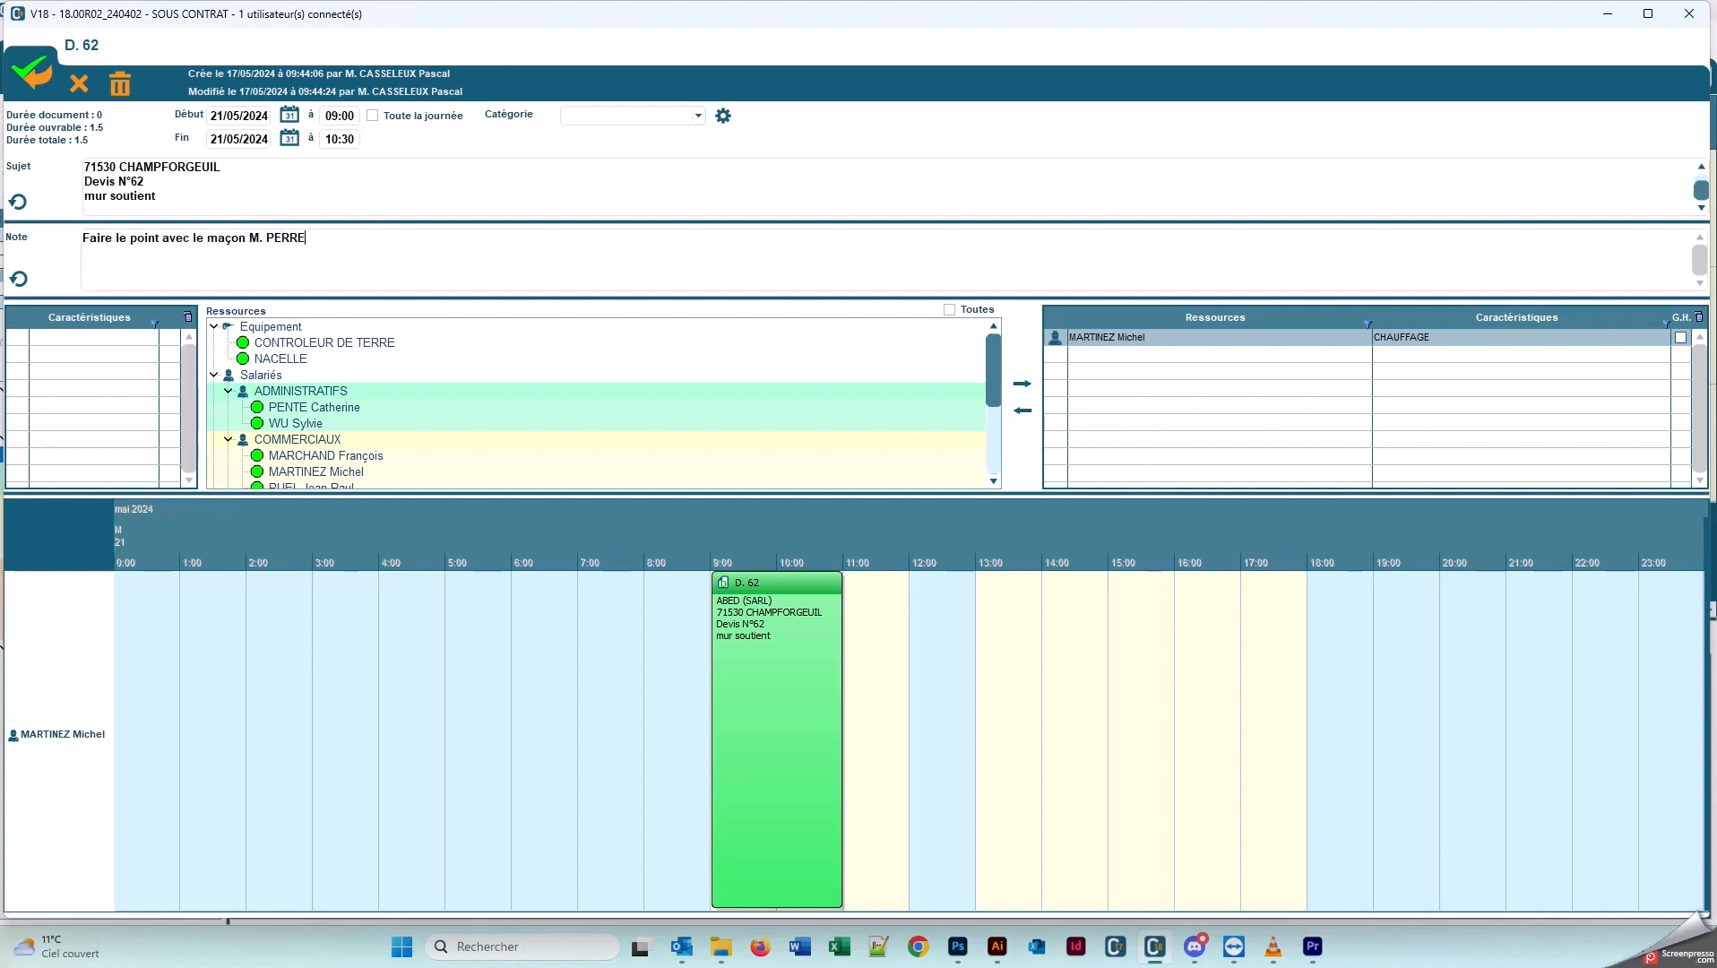
text(IRA.)
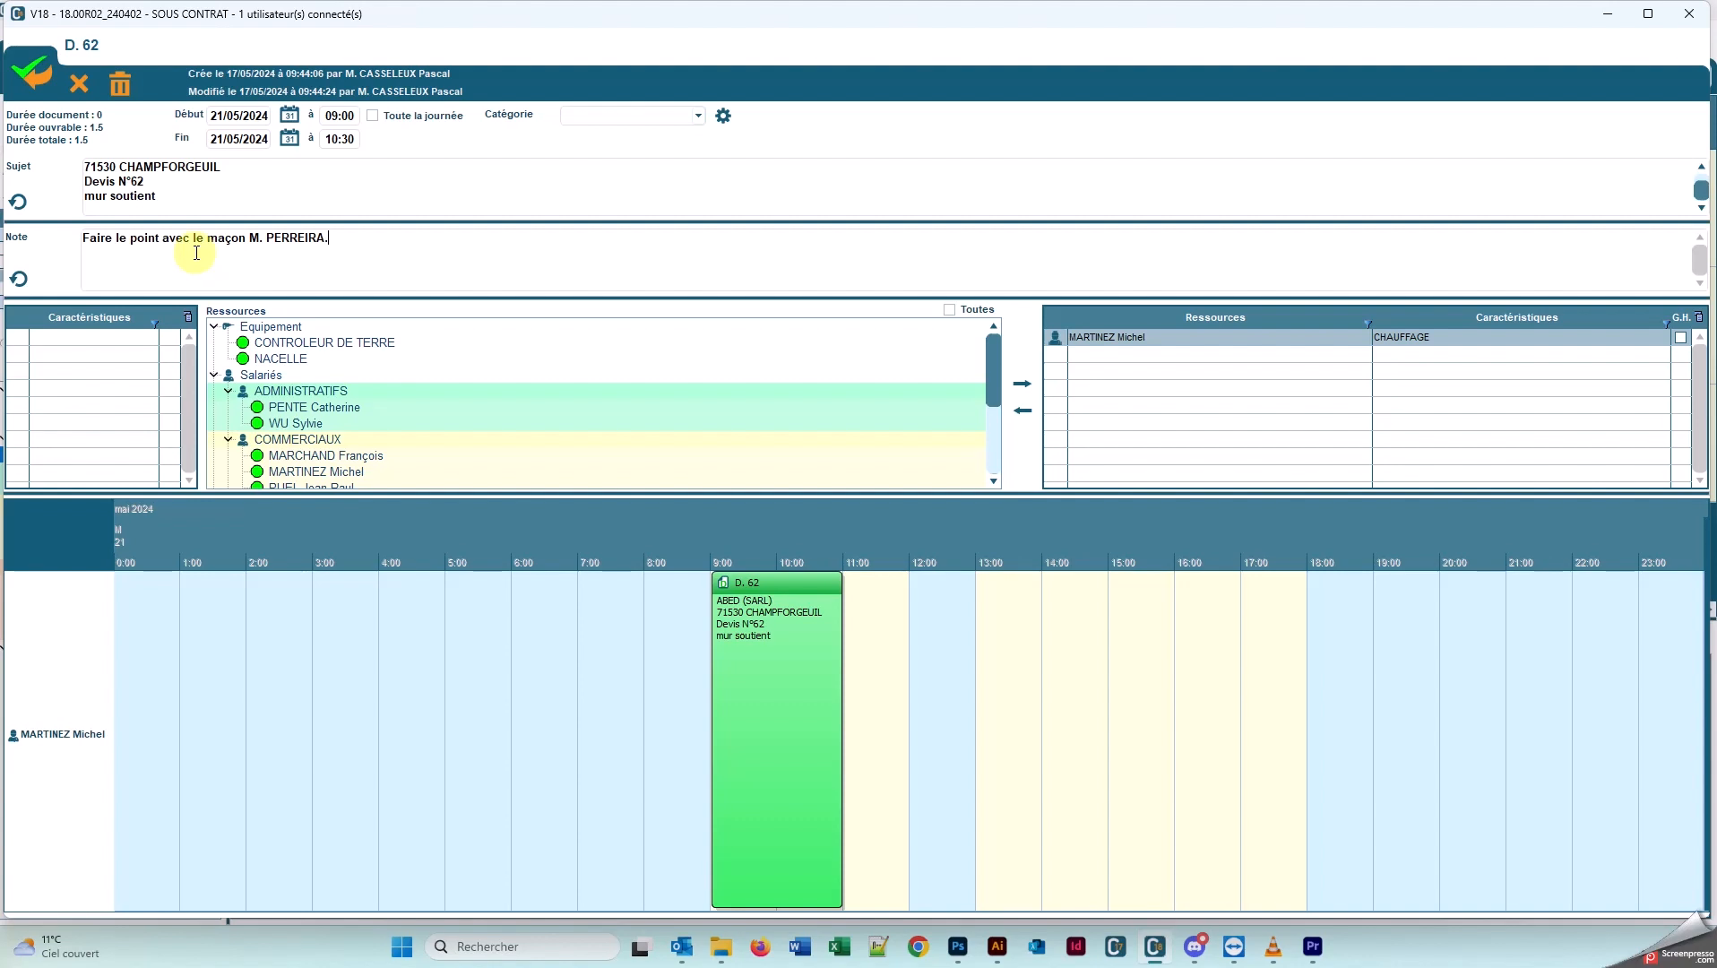
click(35, 87)
mouse_move(989, 338)
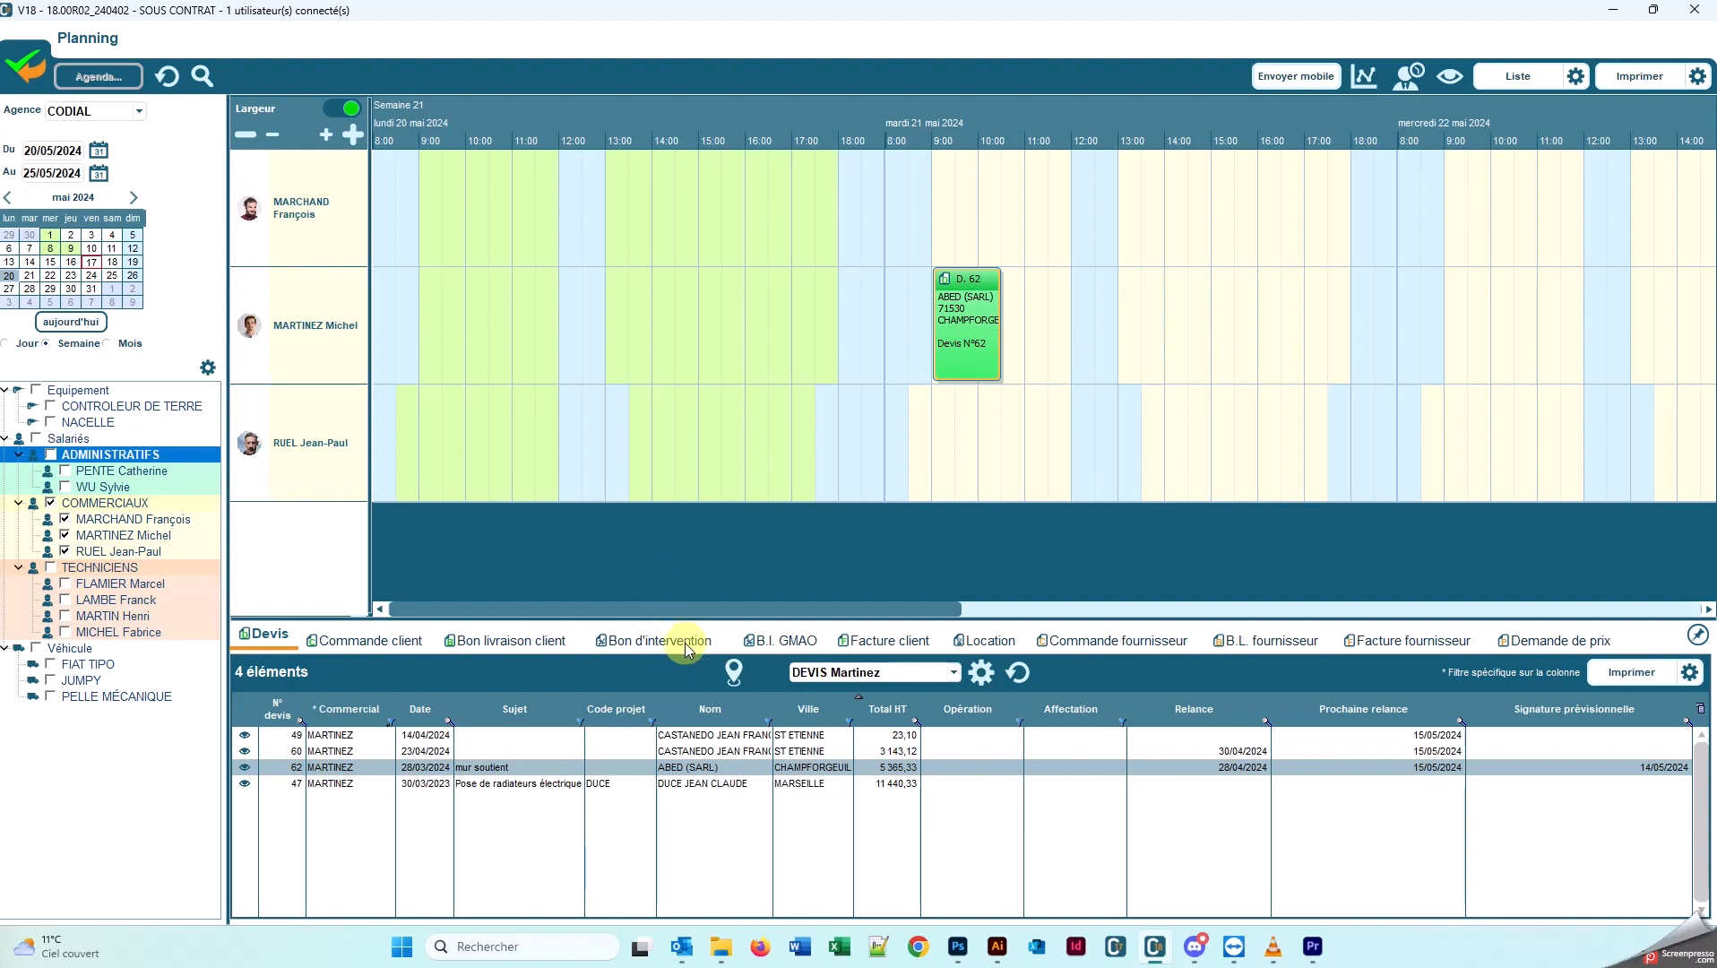
Step: List the Bon d'intervention documents and show the TECHNICIENS group in the planning instead of COMMERCIAUX
click(655, 641)
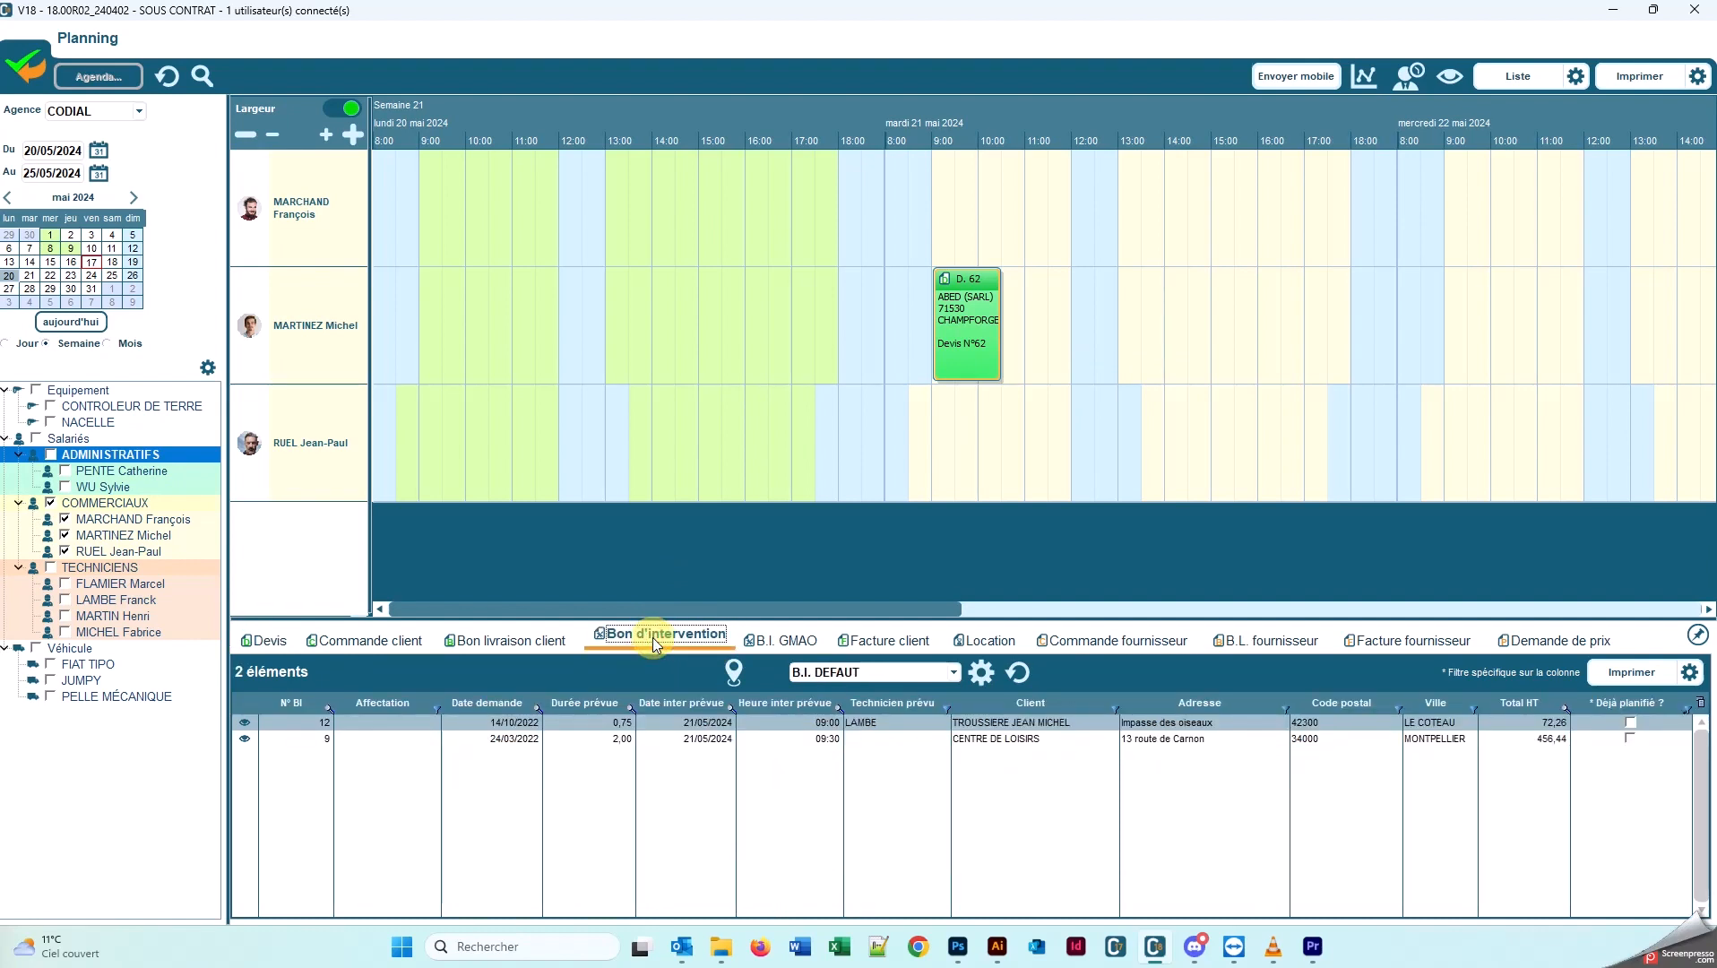
click(51, 502)
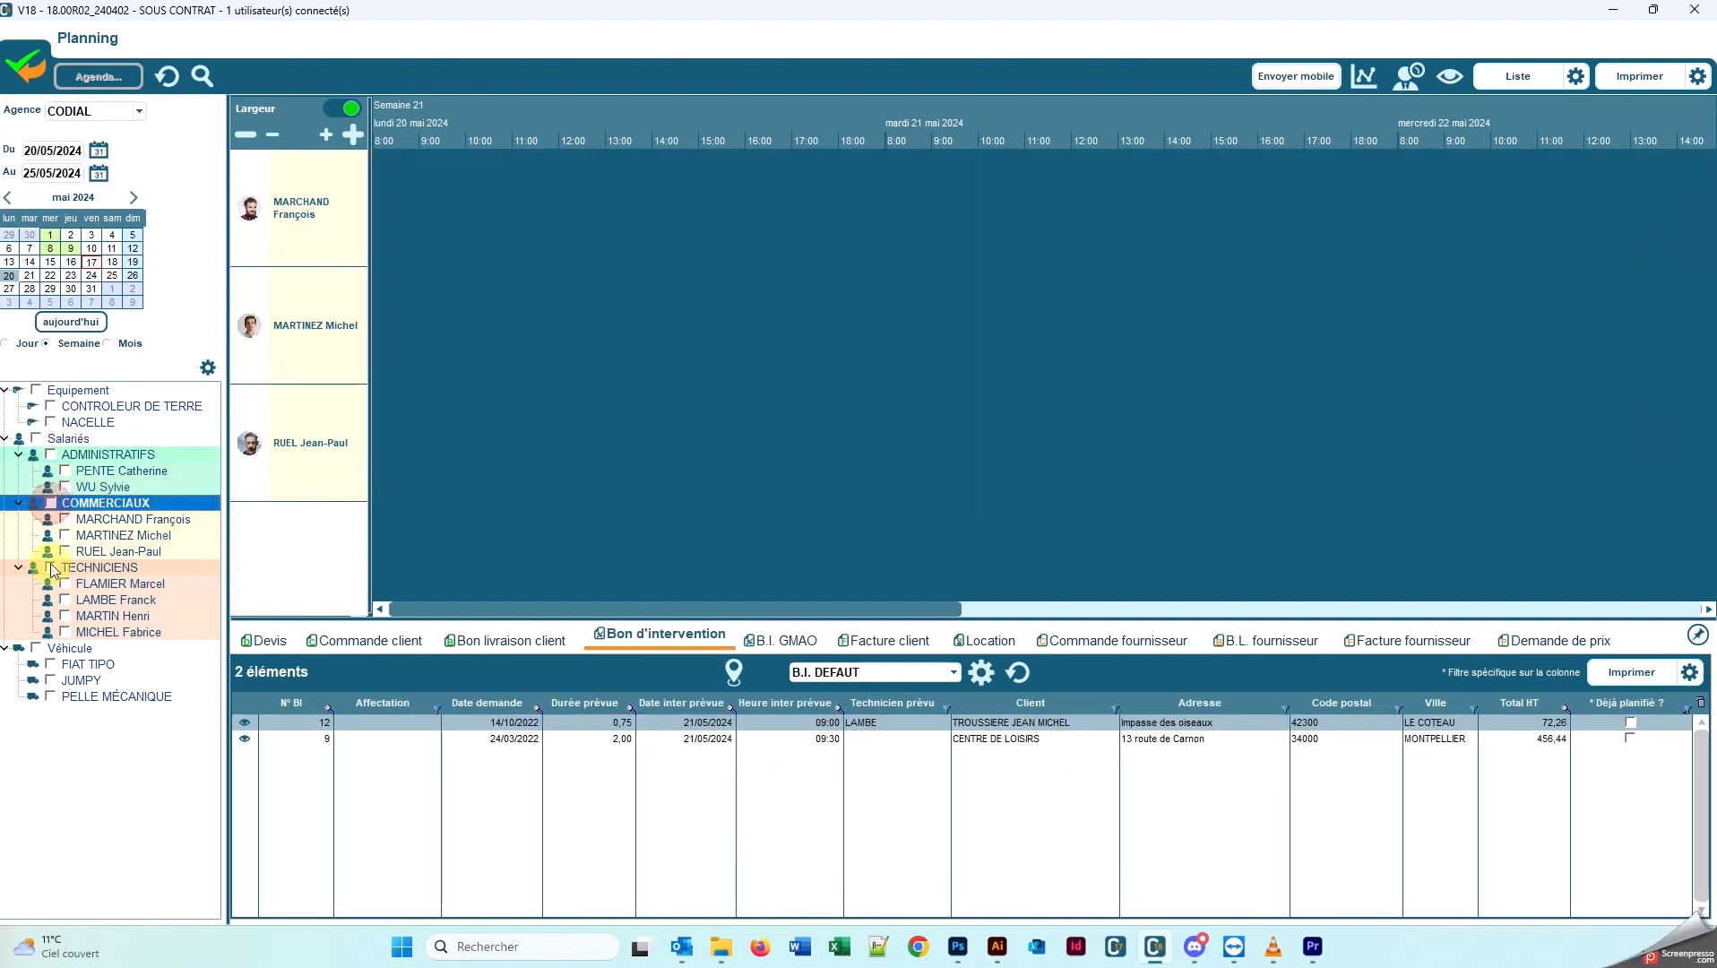
click(51, 567)
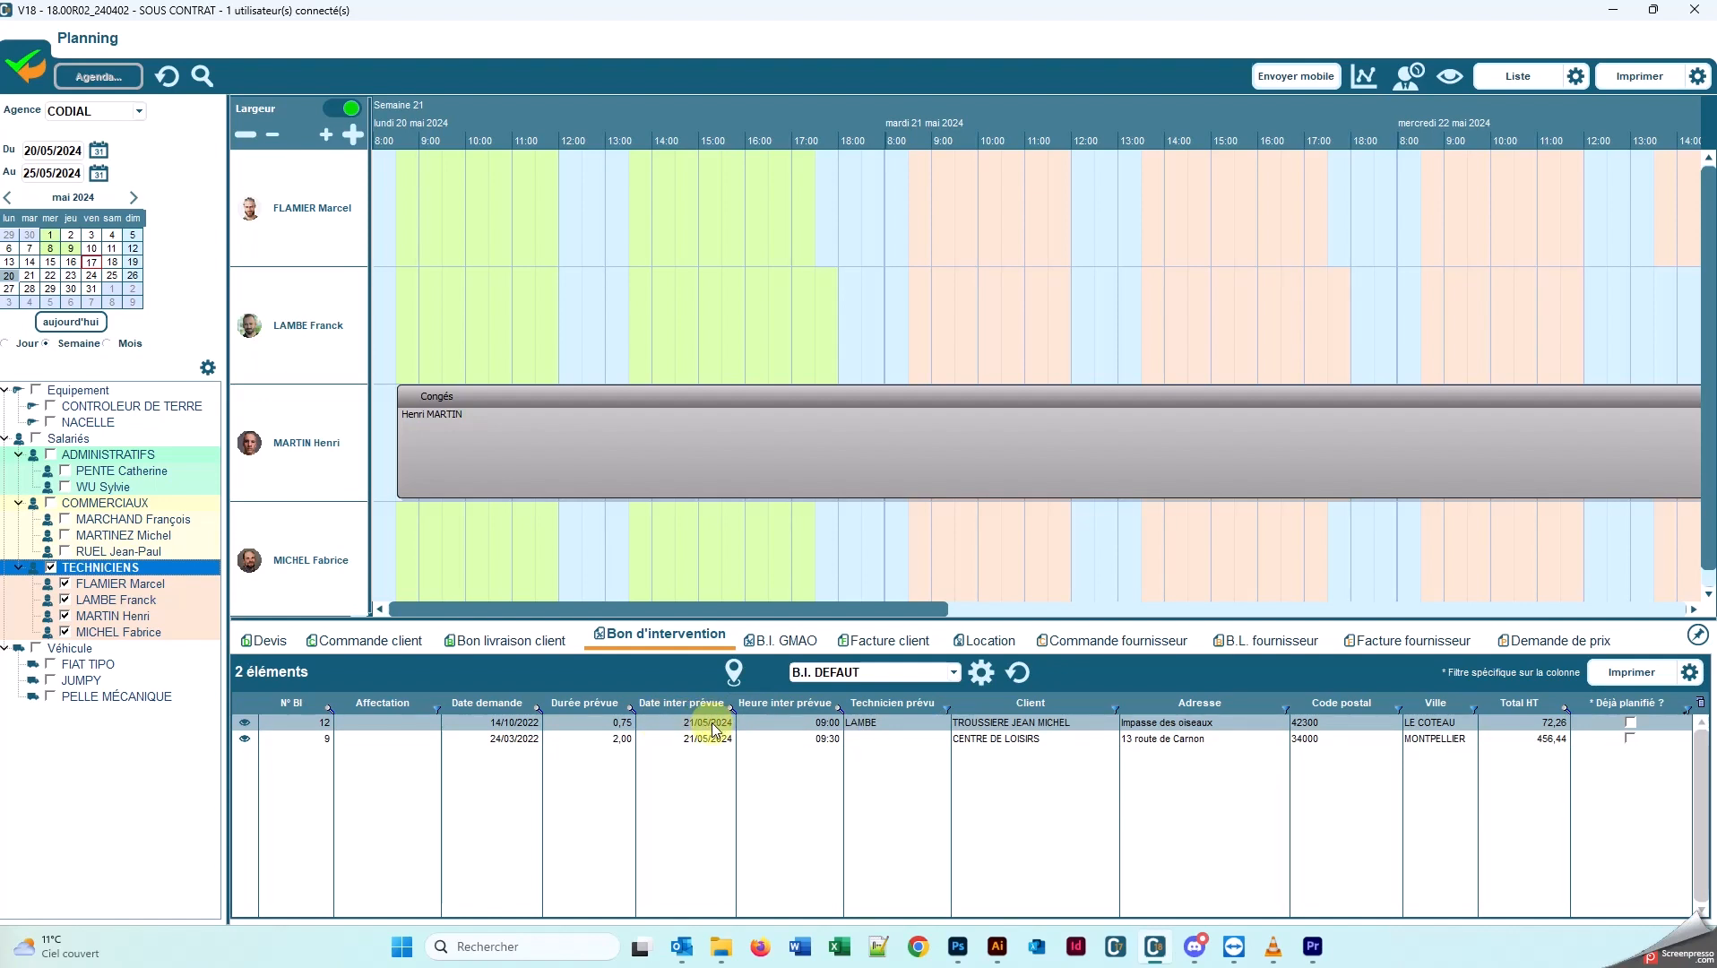
Step: Schedule the LE COTEAU intervention for its planned technician on Tuesday 21 May from 8:30 to 9:30, and widen the time columns
drag(714, 727, 853, 410)
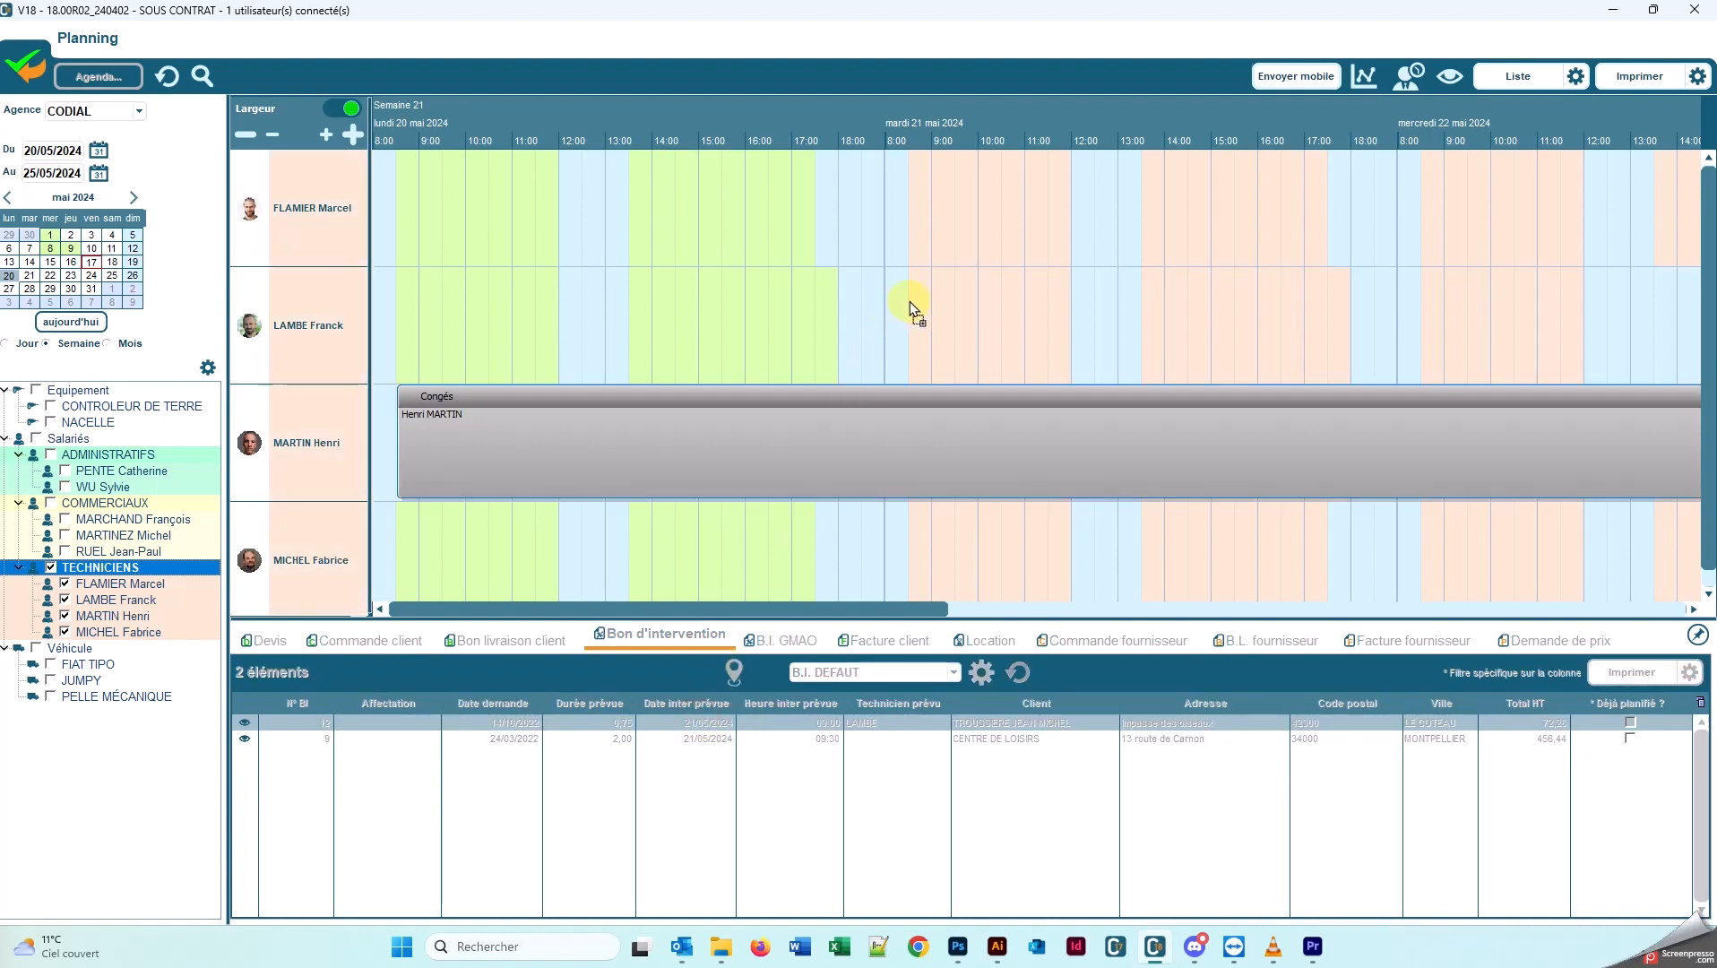
drag(919, 299, 919, 298)
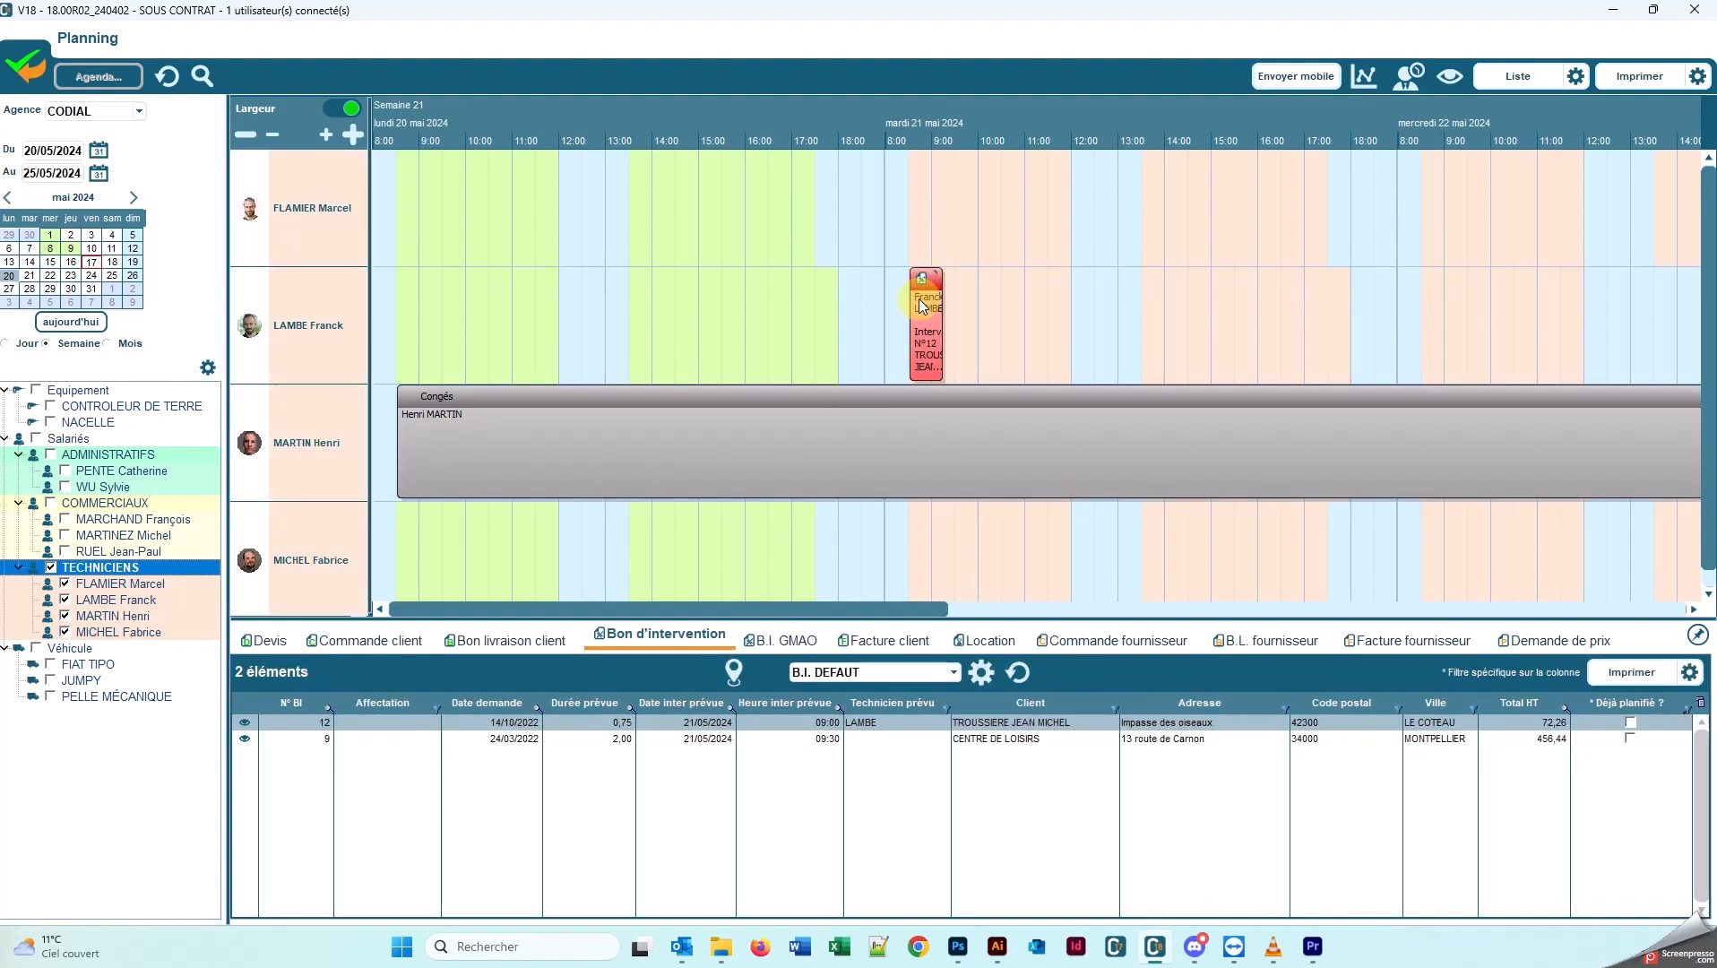
mouse_move(920, 308)
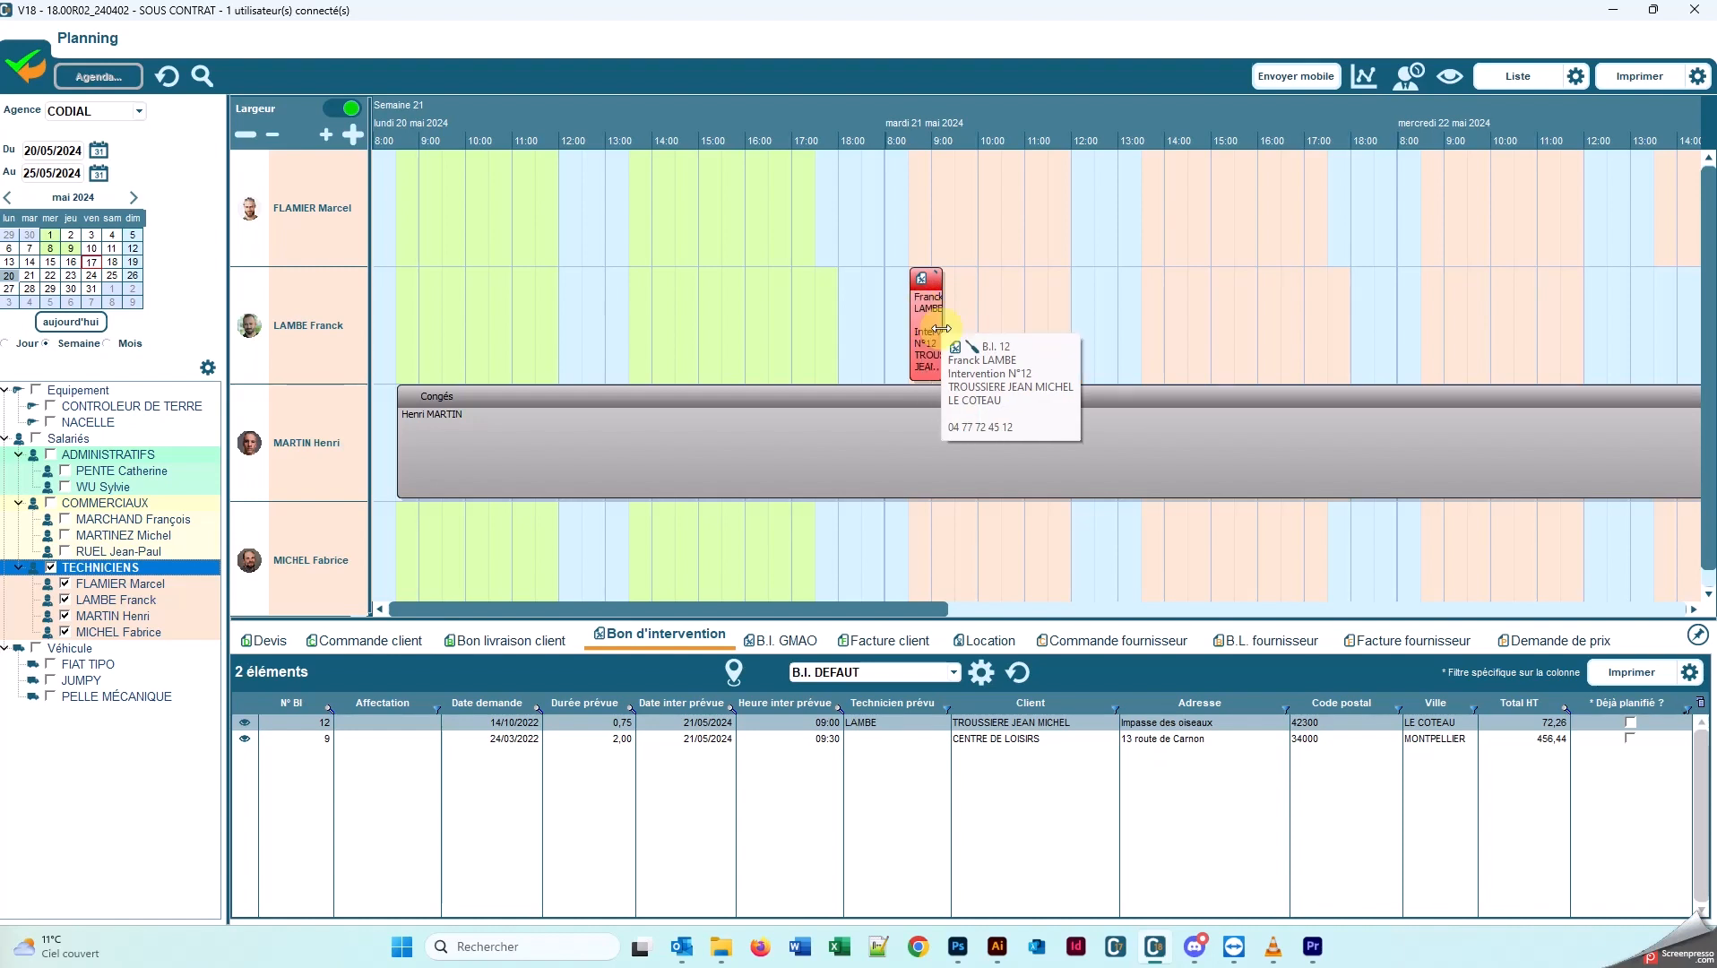
drag(941, 329, 951, 329)
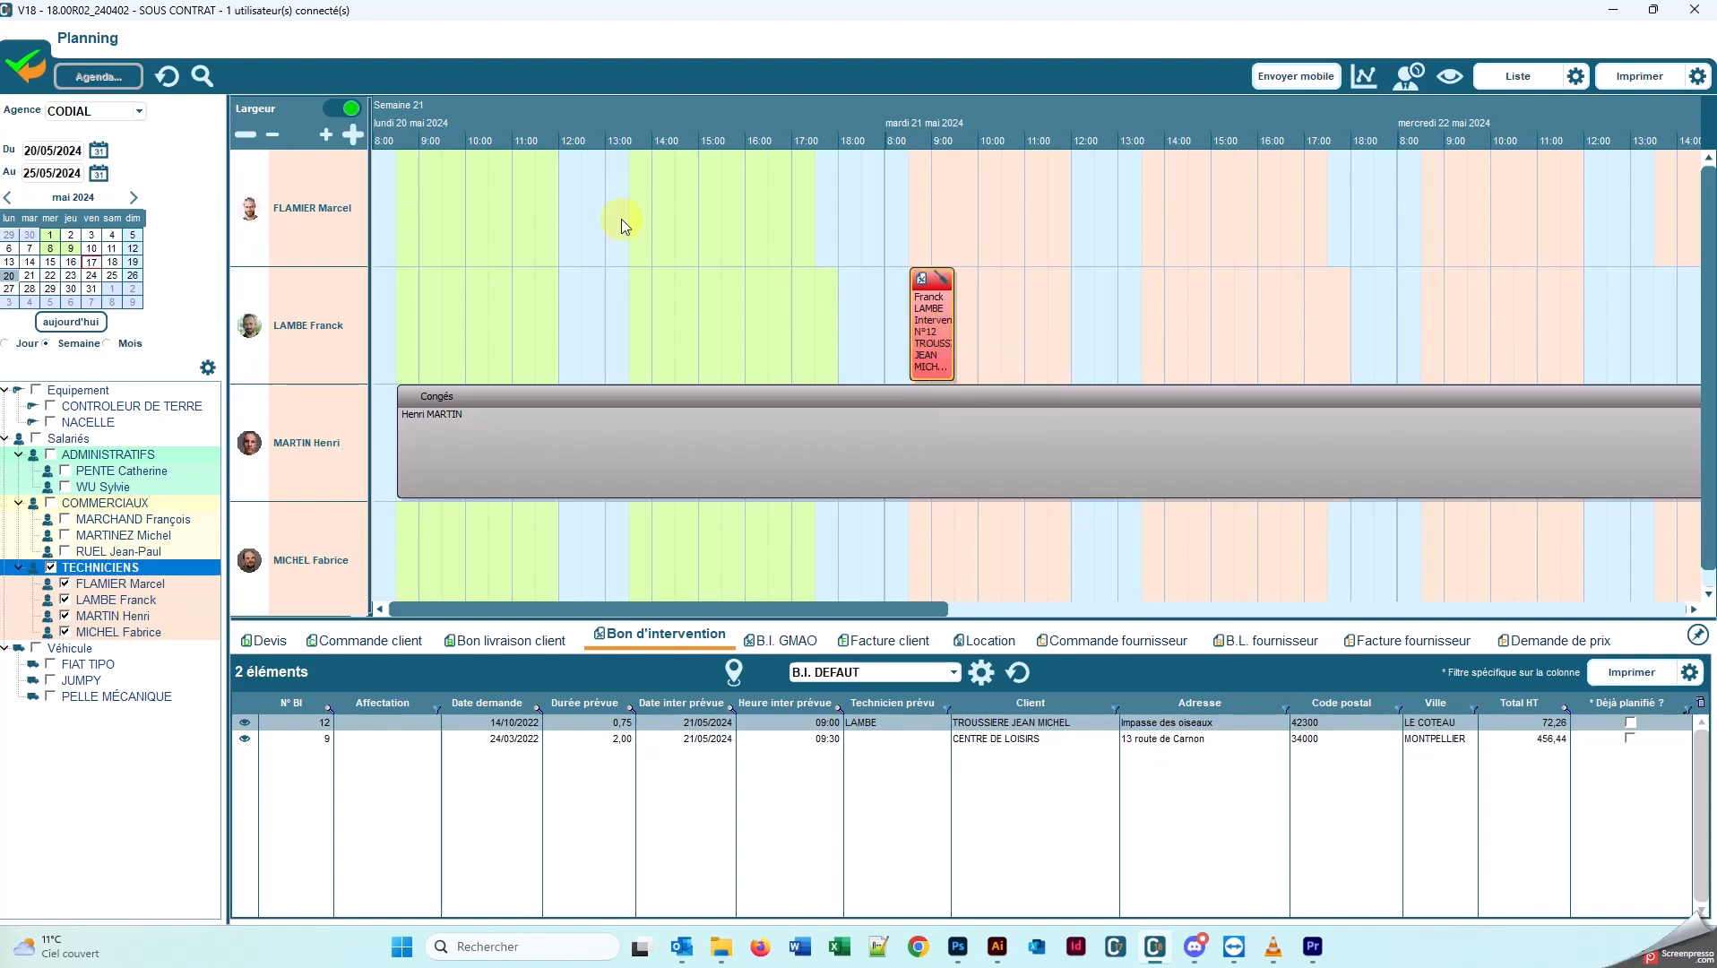
click(356, 134)
click(355, 135)
click(356, 134)
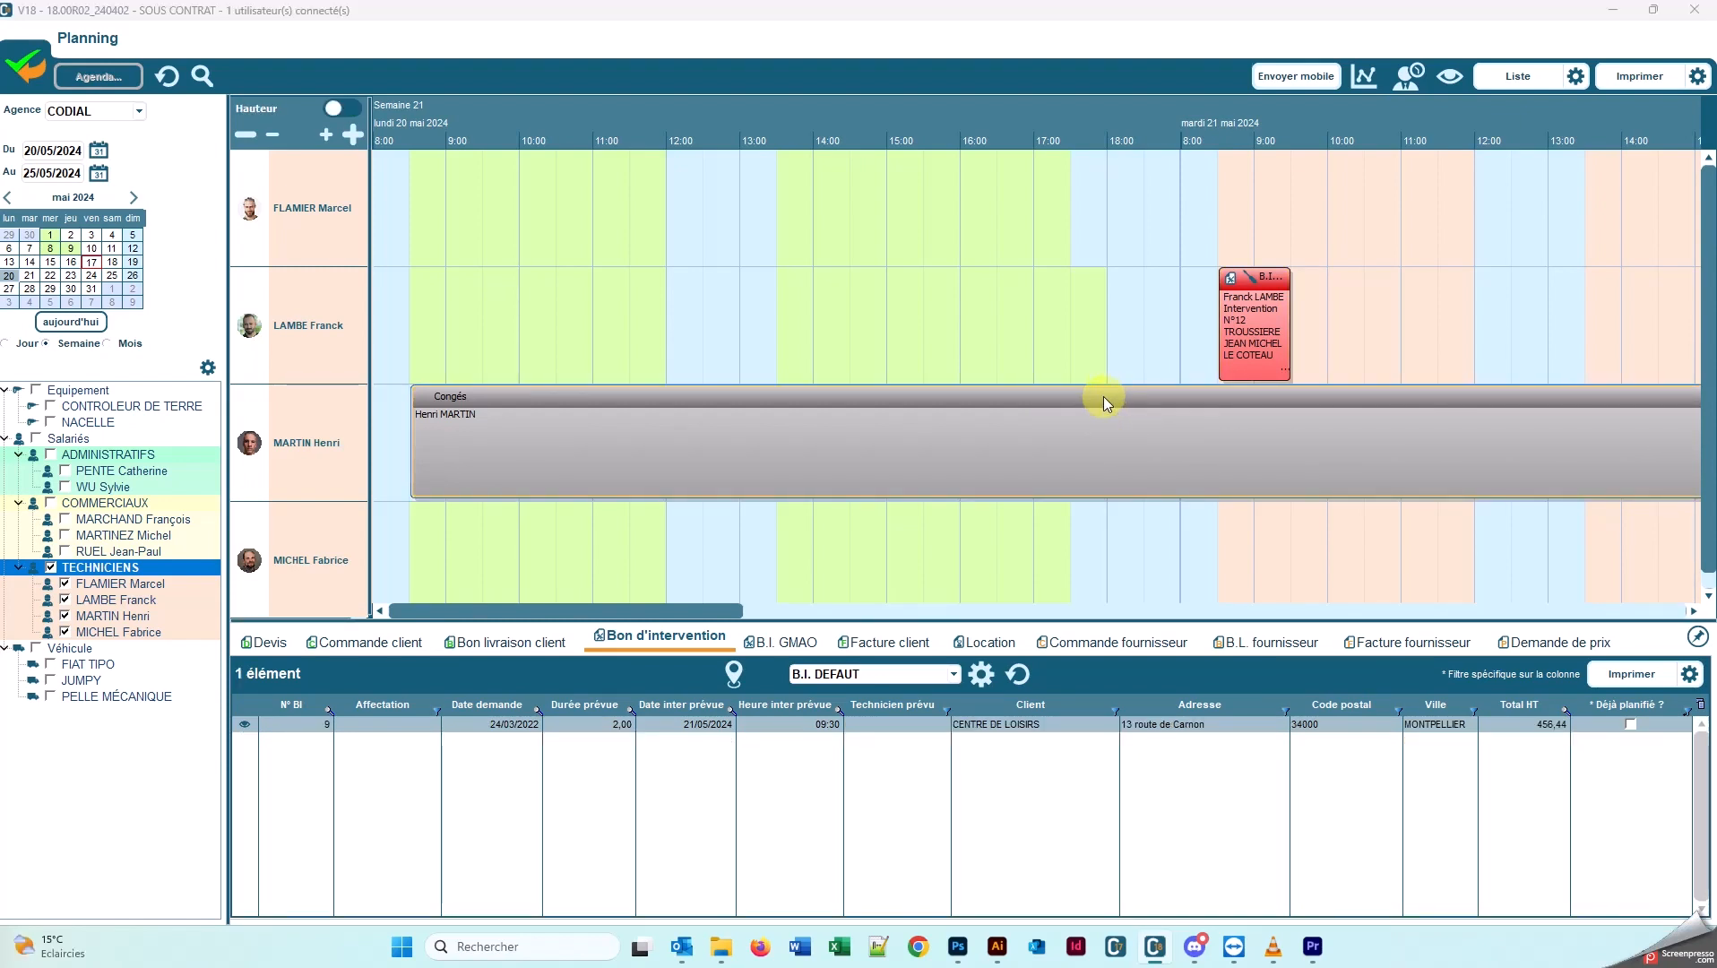
Step: List the Bon livraison client documents and display them on the map, covering both delivery locations
click(502, 643)
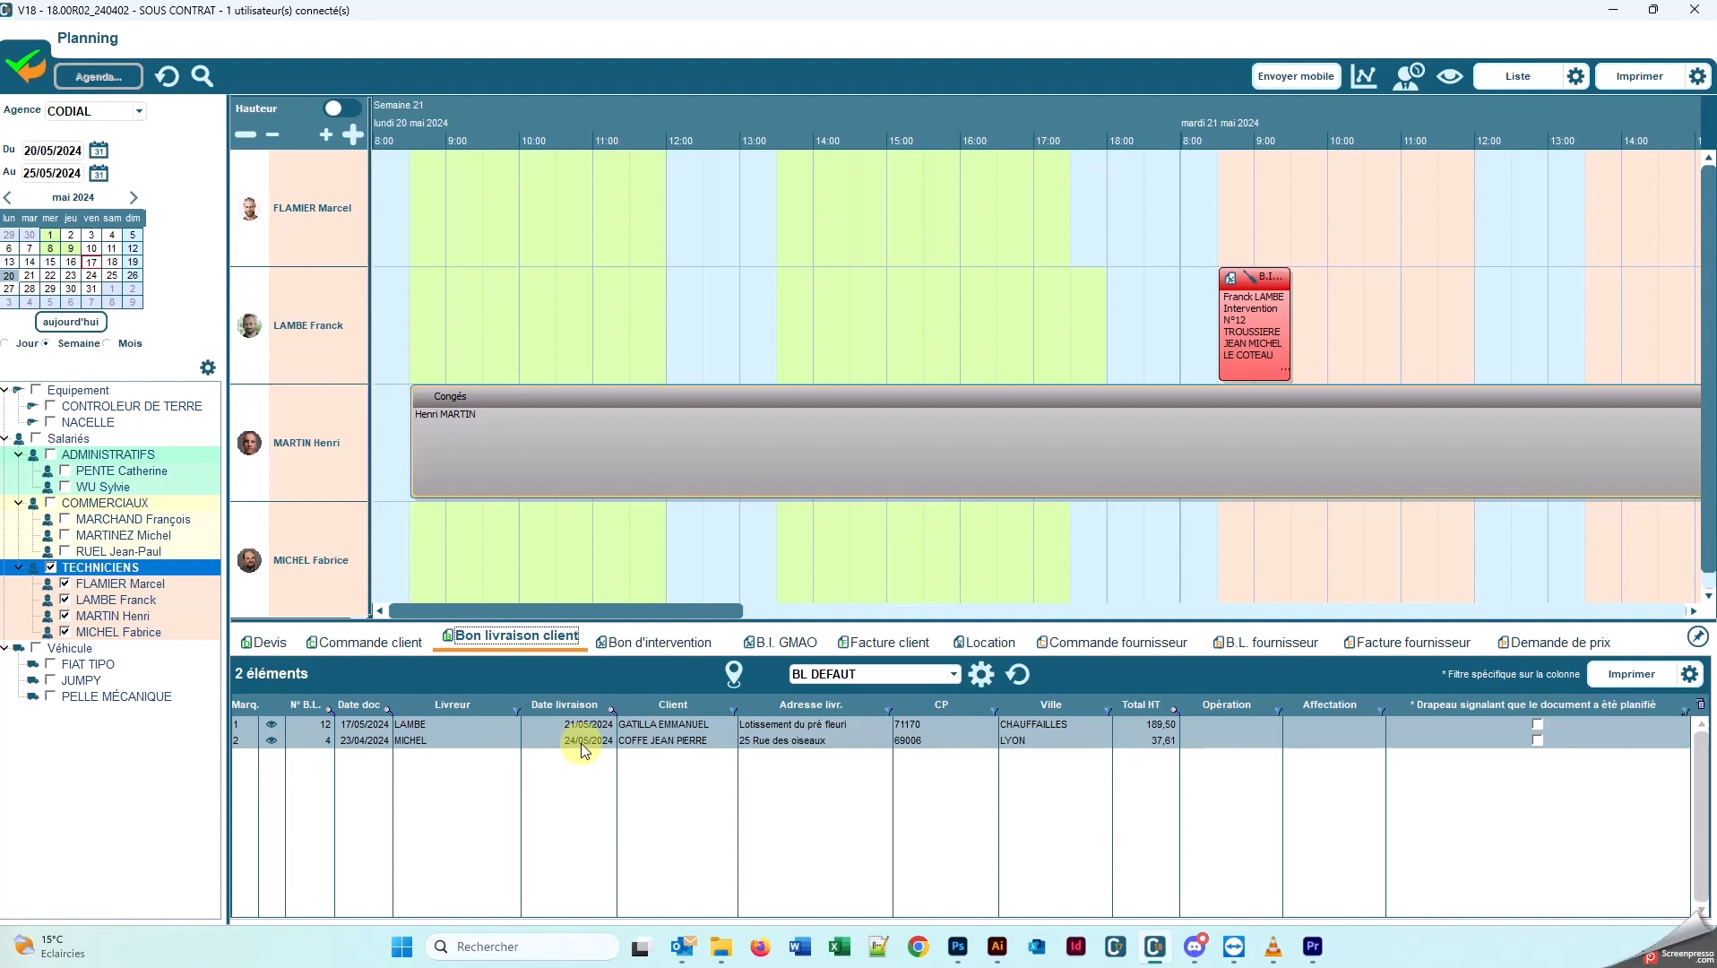
click(736, 672)
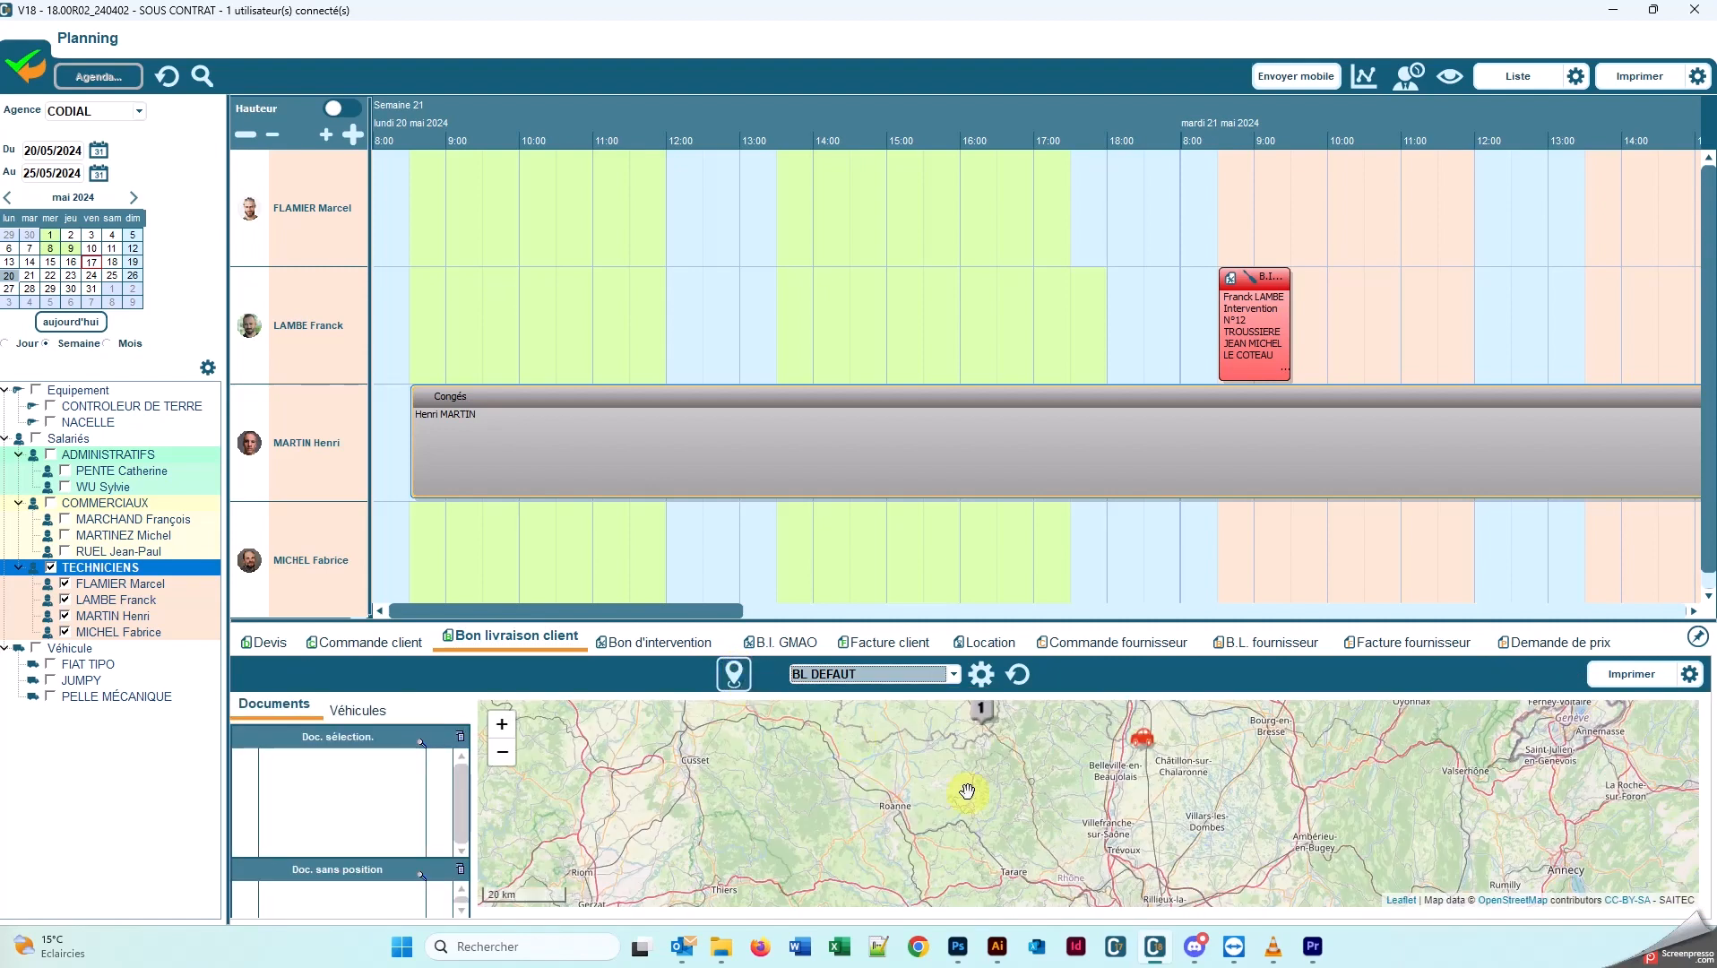
scroll(1147, 791, down, 1)
scroll(1147, 791, down, 1)
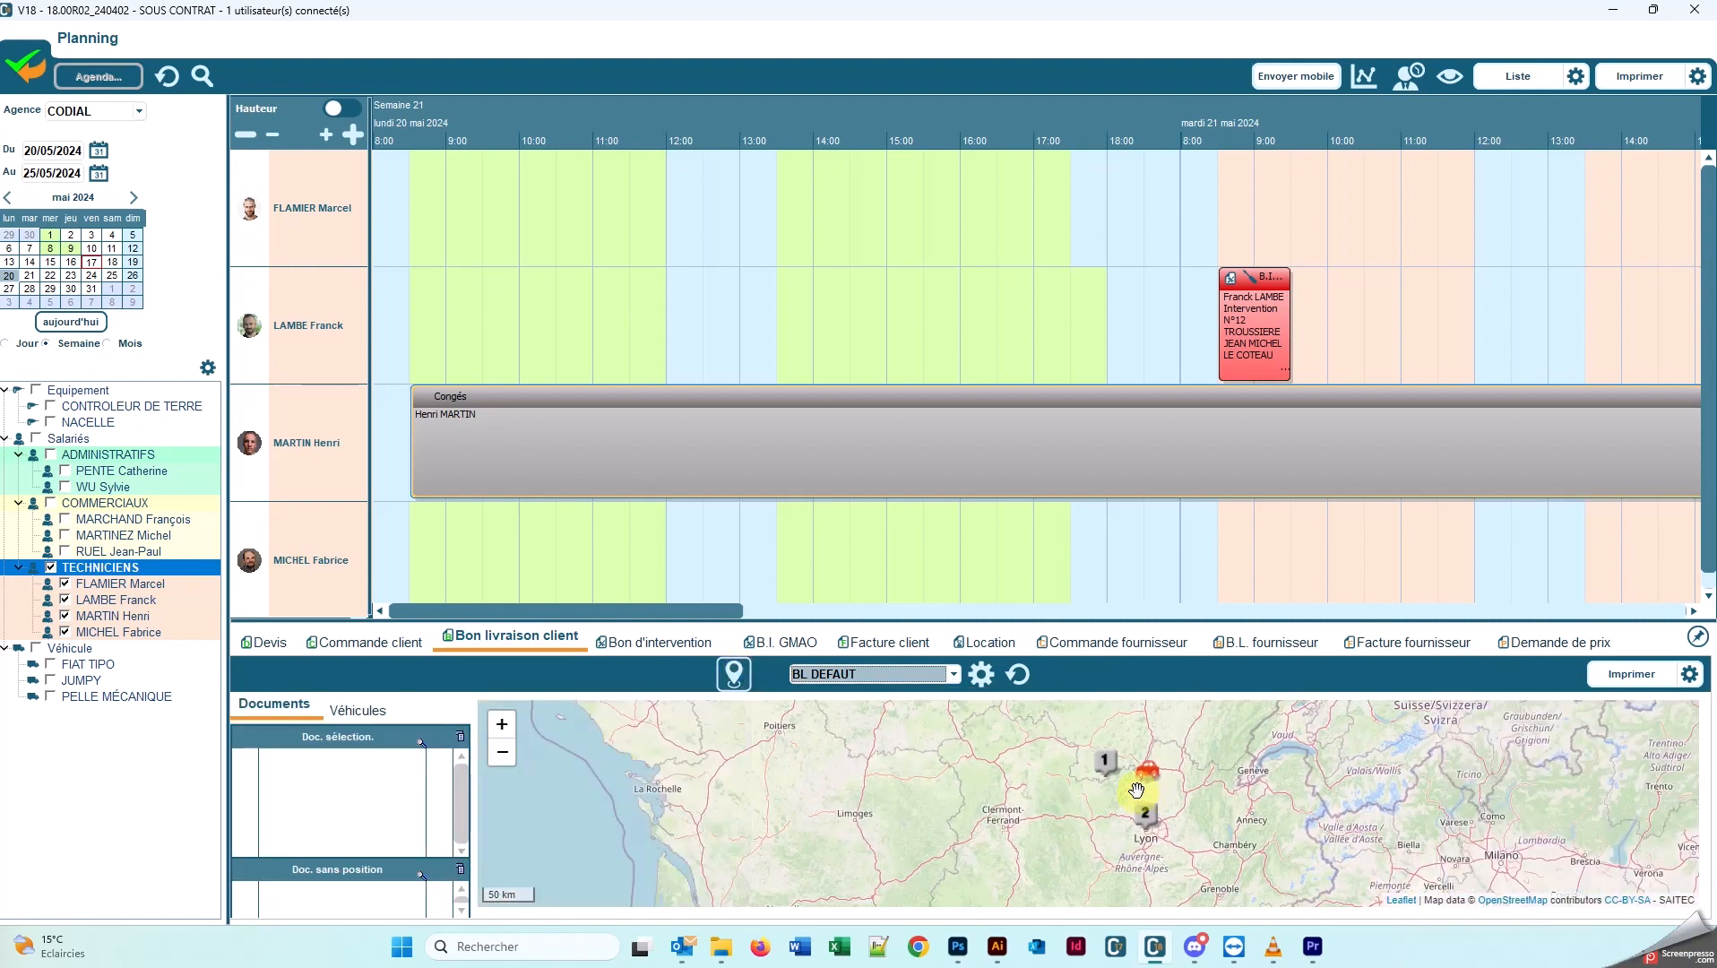
Step: View the map details of delivery 1 and of the FIAT TIPO vehicle, and return to the selected documents
click(1106, 792)
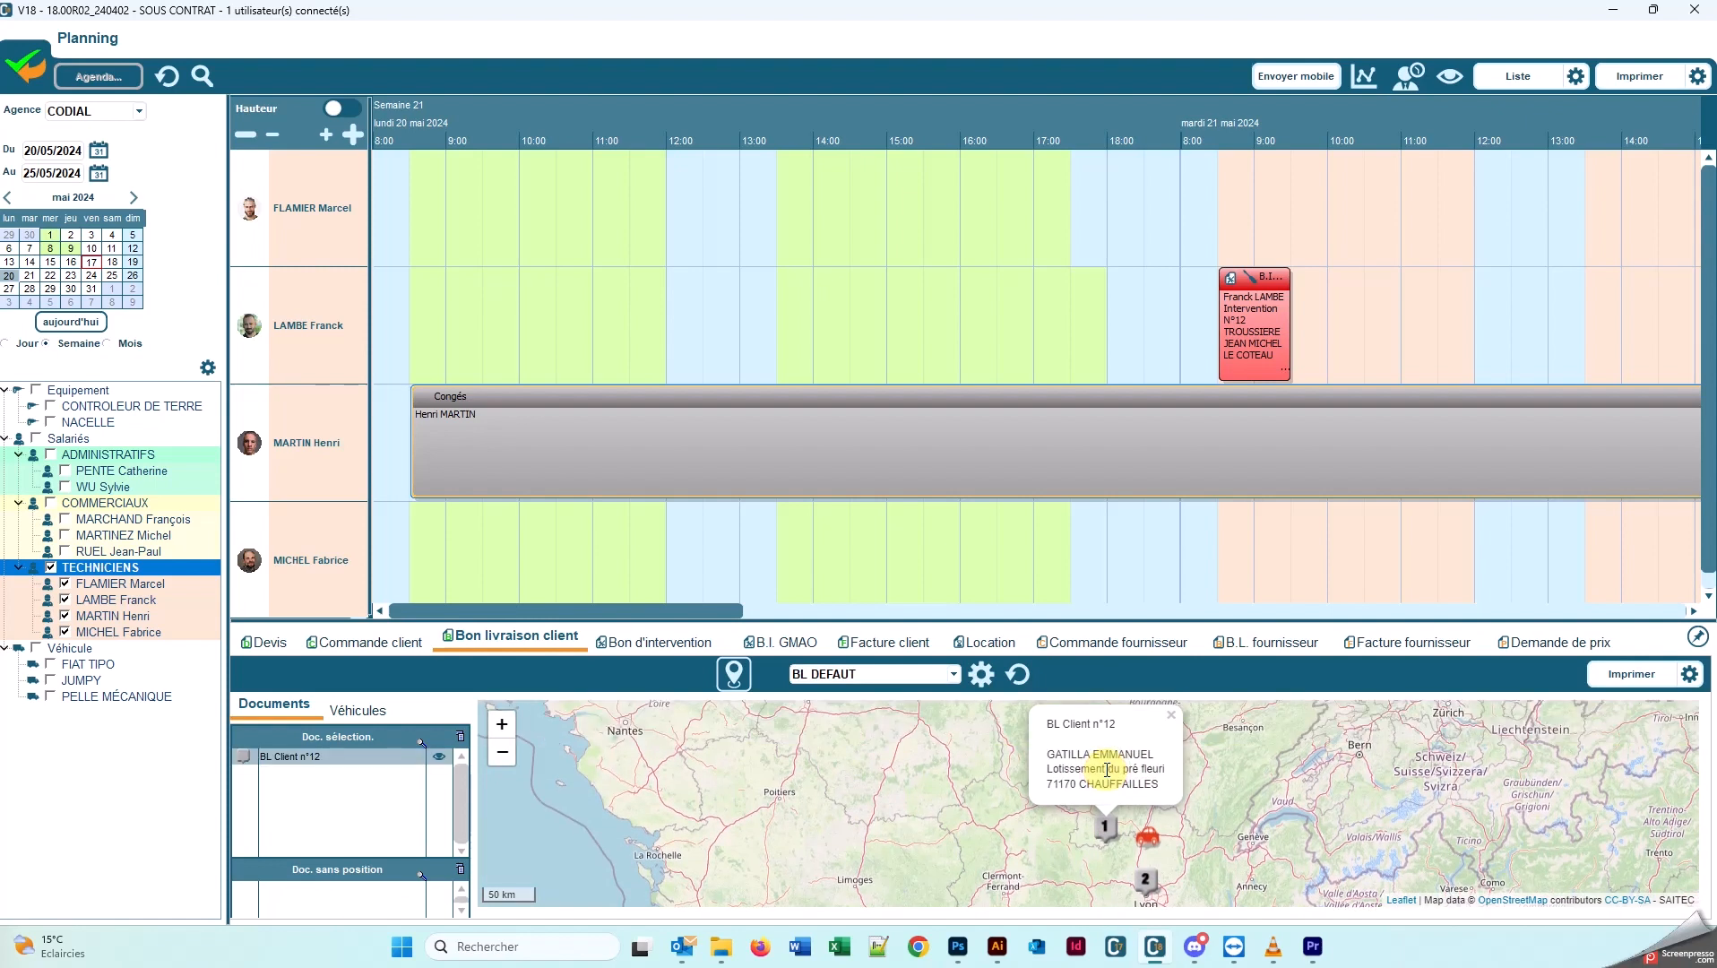
click(1148, 837)
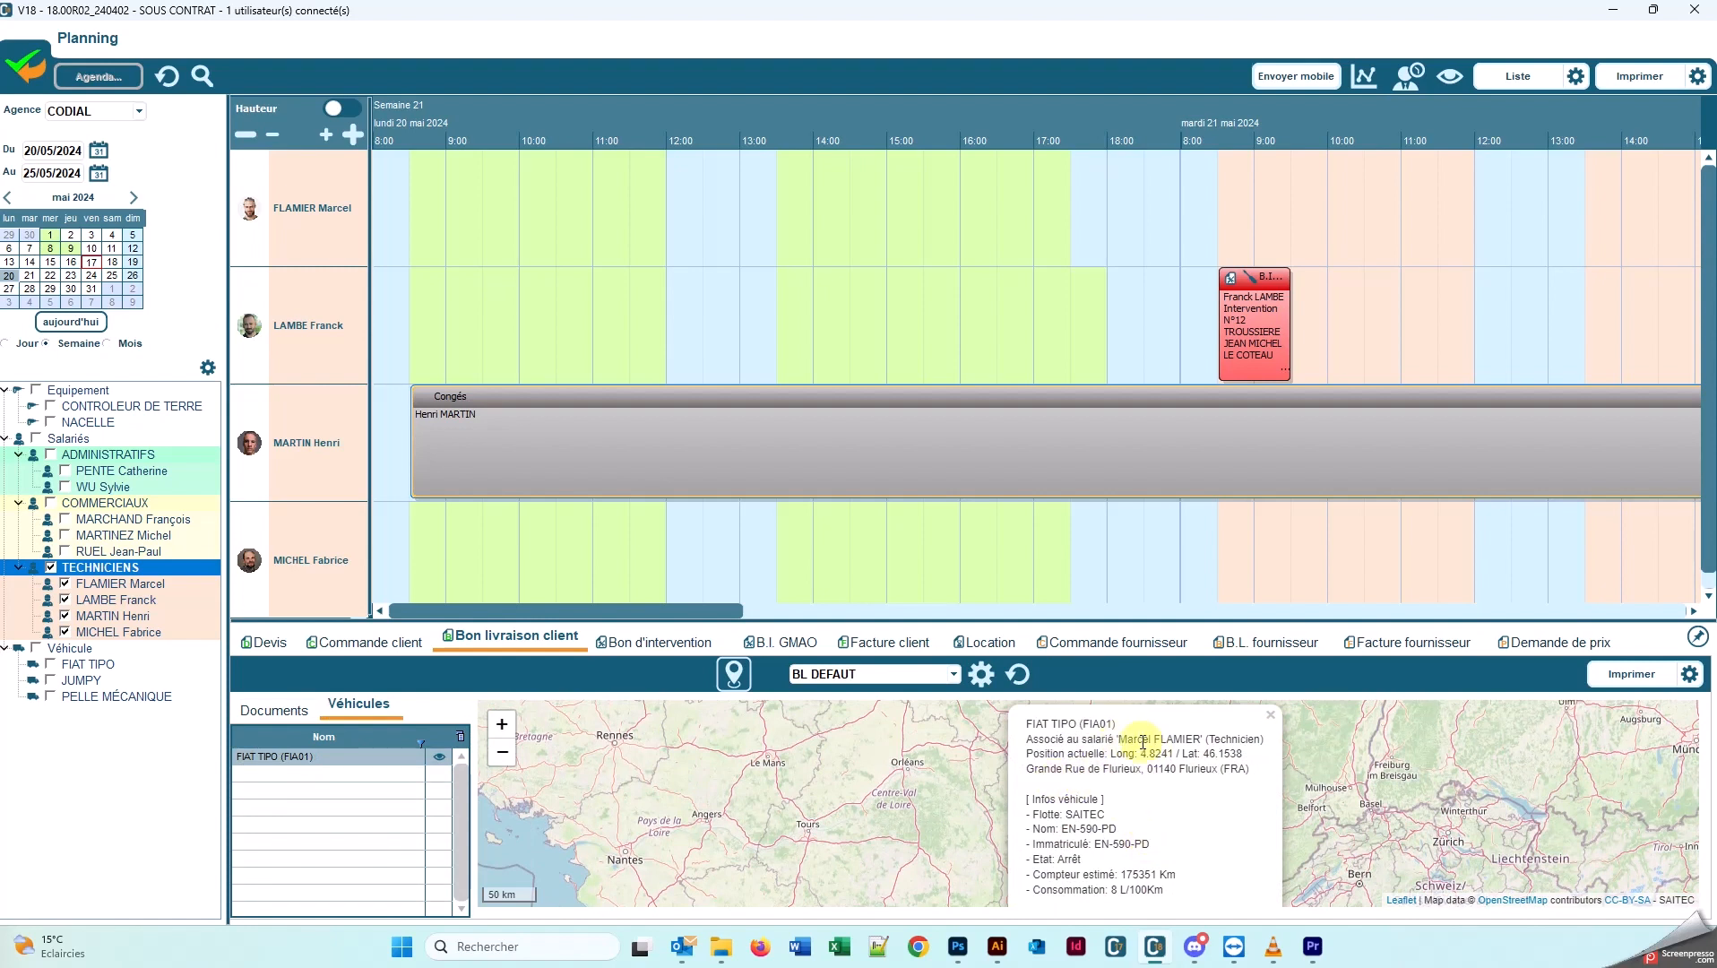
click(259, 711)
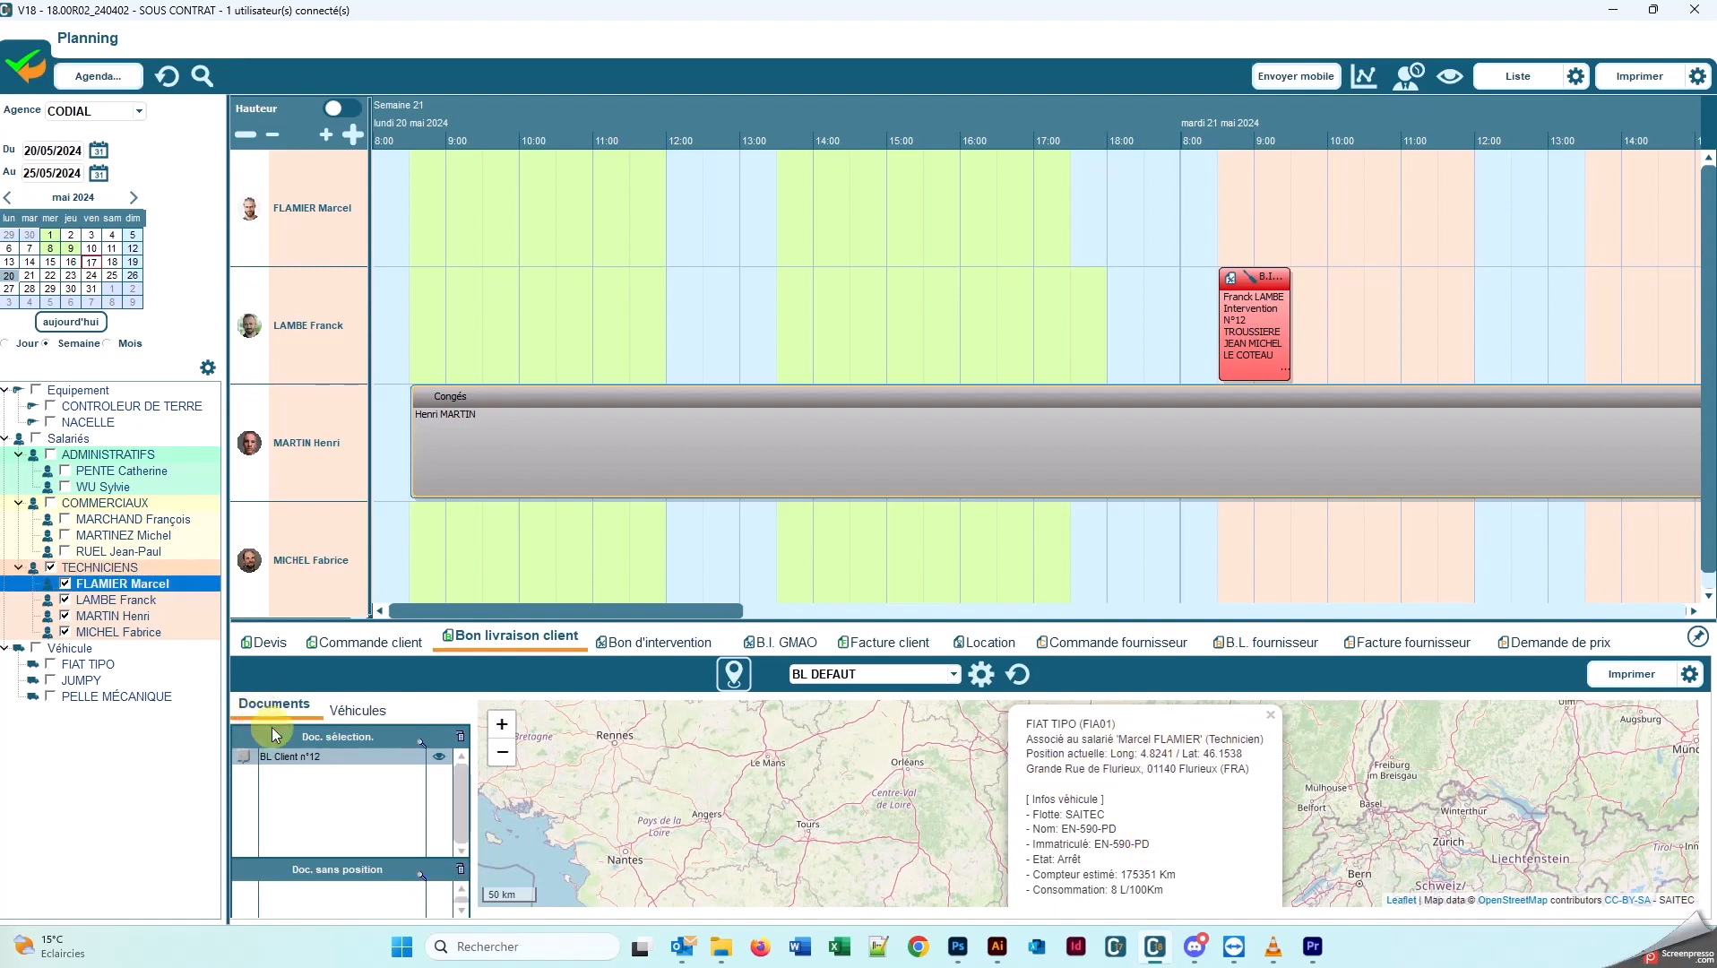
Step: Schedule the CHAUFFAILLES delivery for the first listed technician on Tuesday 21 May from 8:30 to 9:00, and return from the map to the document list
drag(275, 761, 1258, 186)
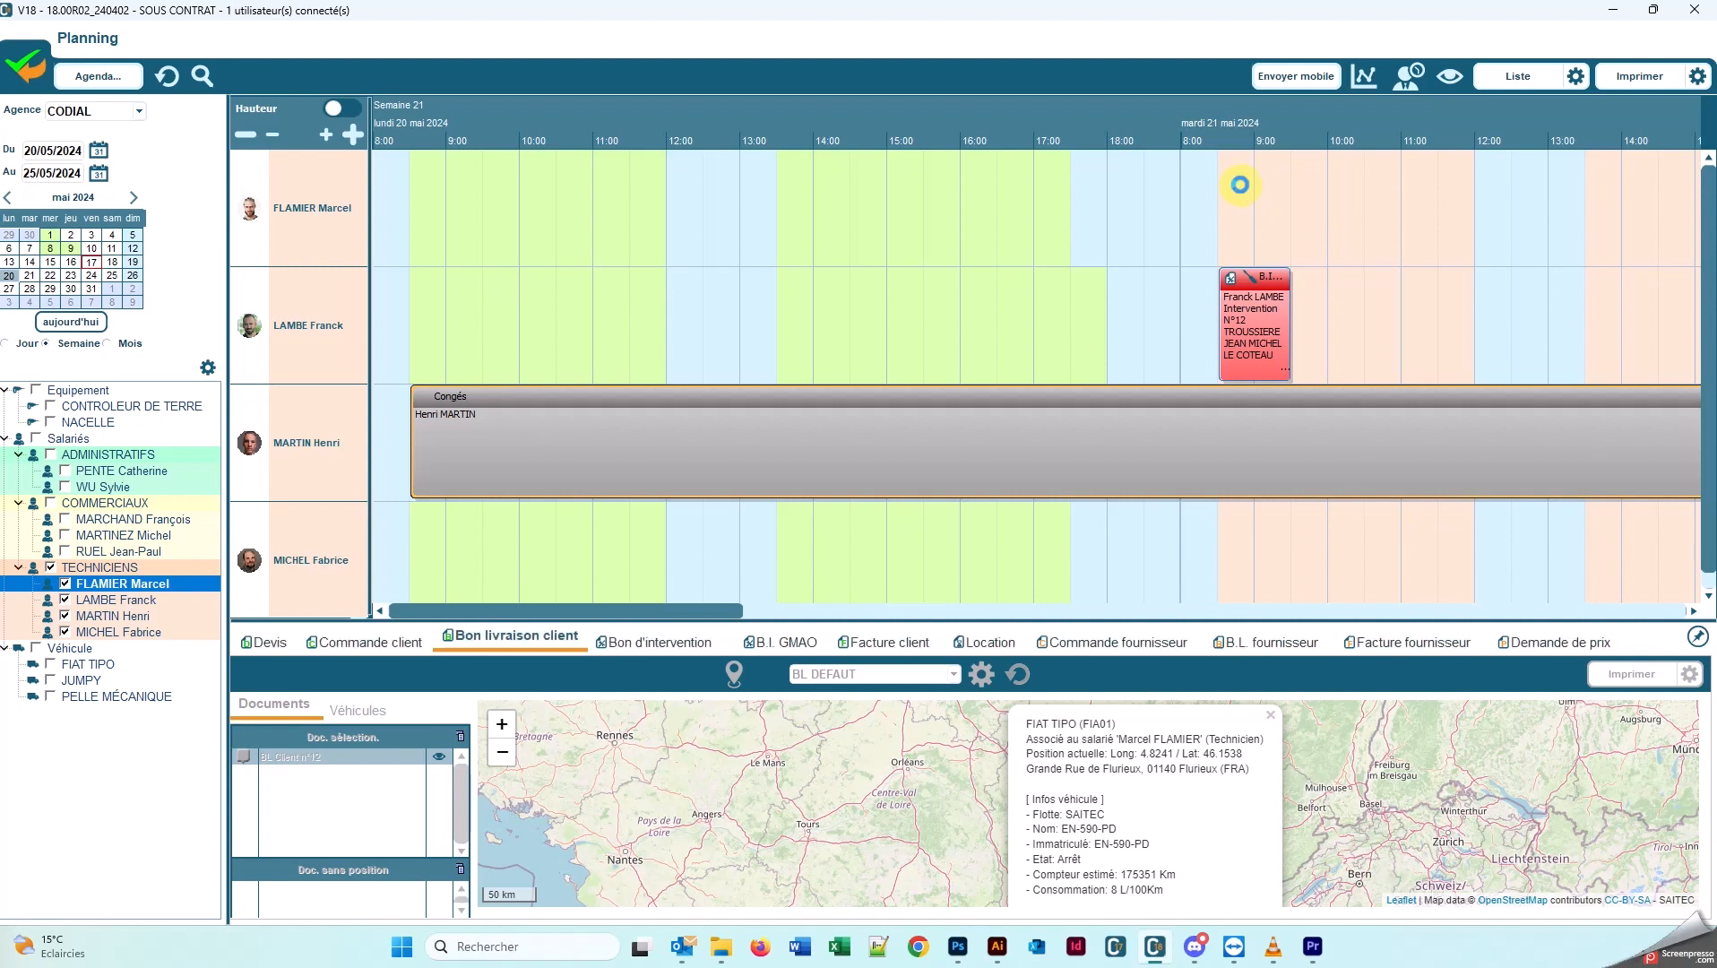
click(736, 676)
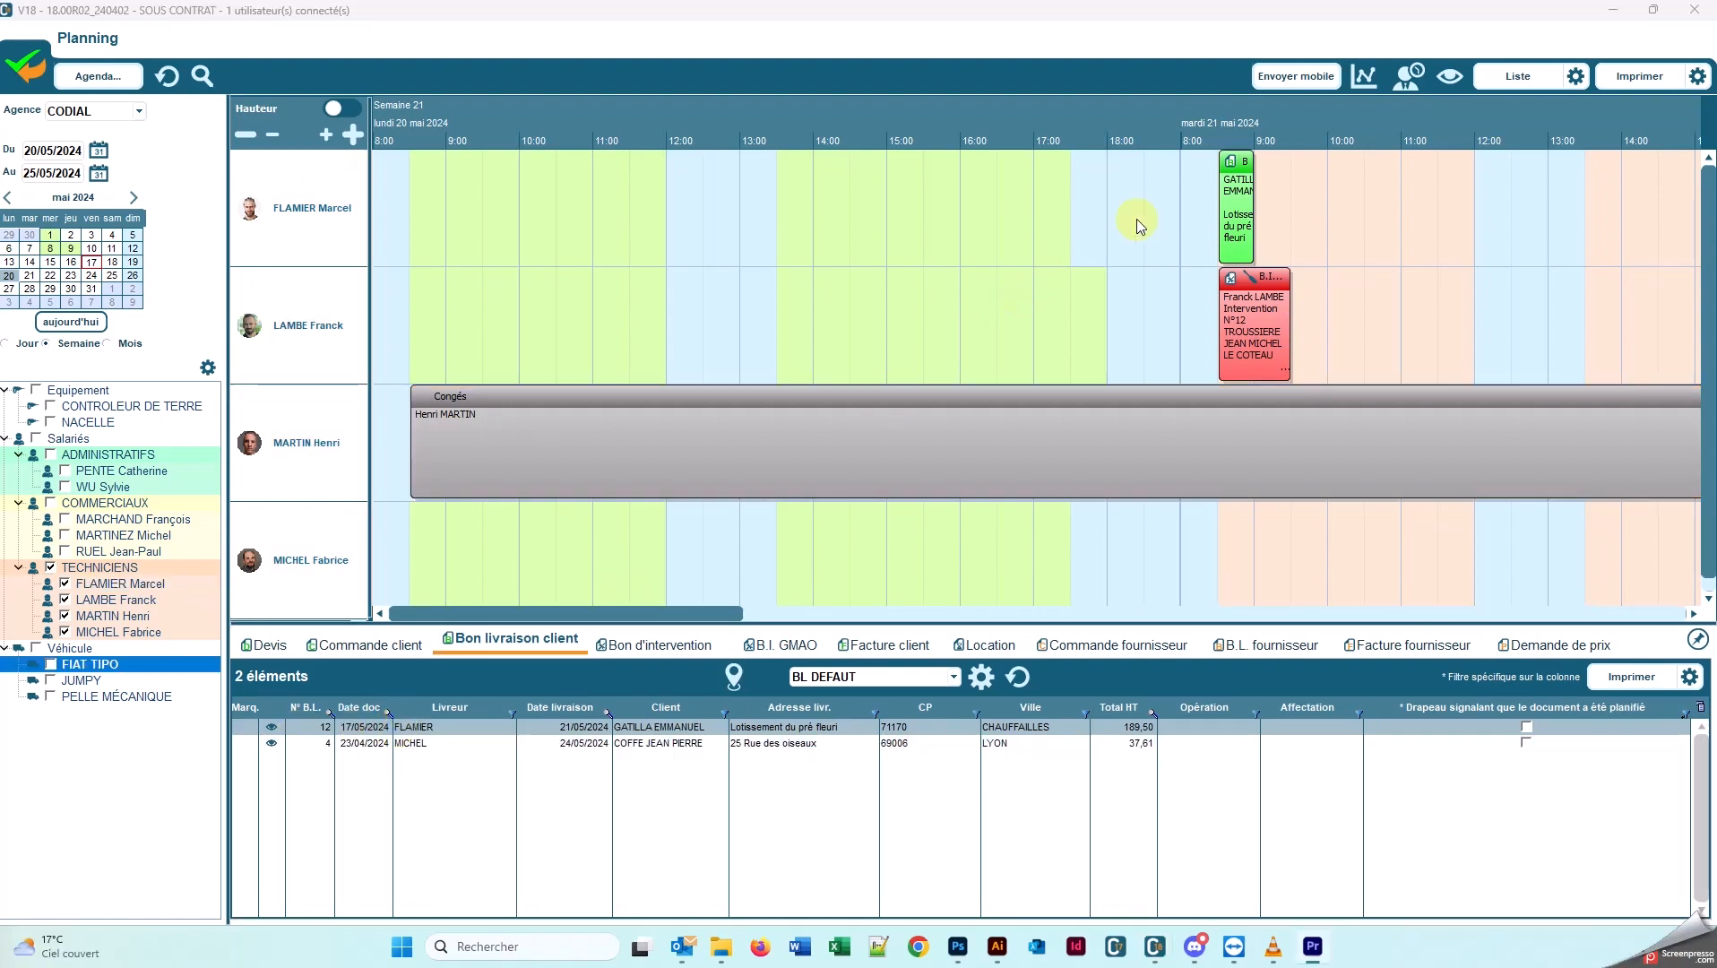
Step: Add the JUMPY vehicle as a resource to the technician's CHAUFFAILLES delivery appointment and save it
click(1234, 220)
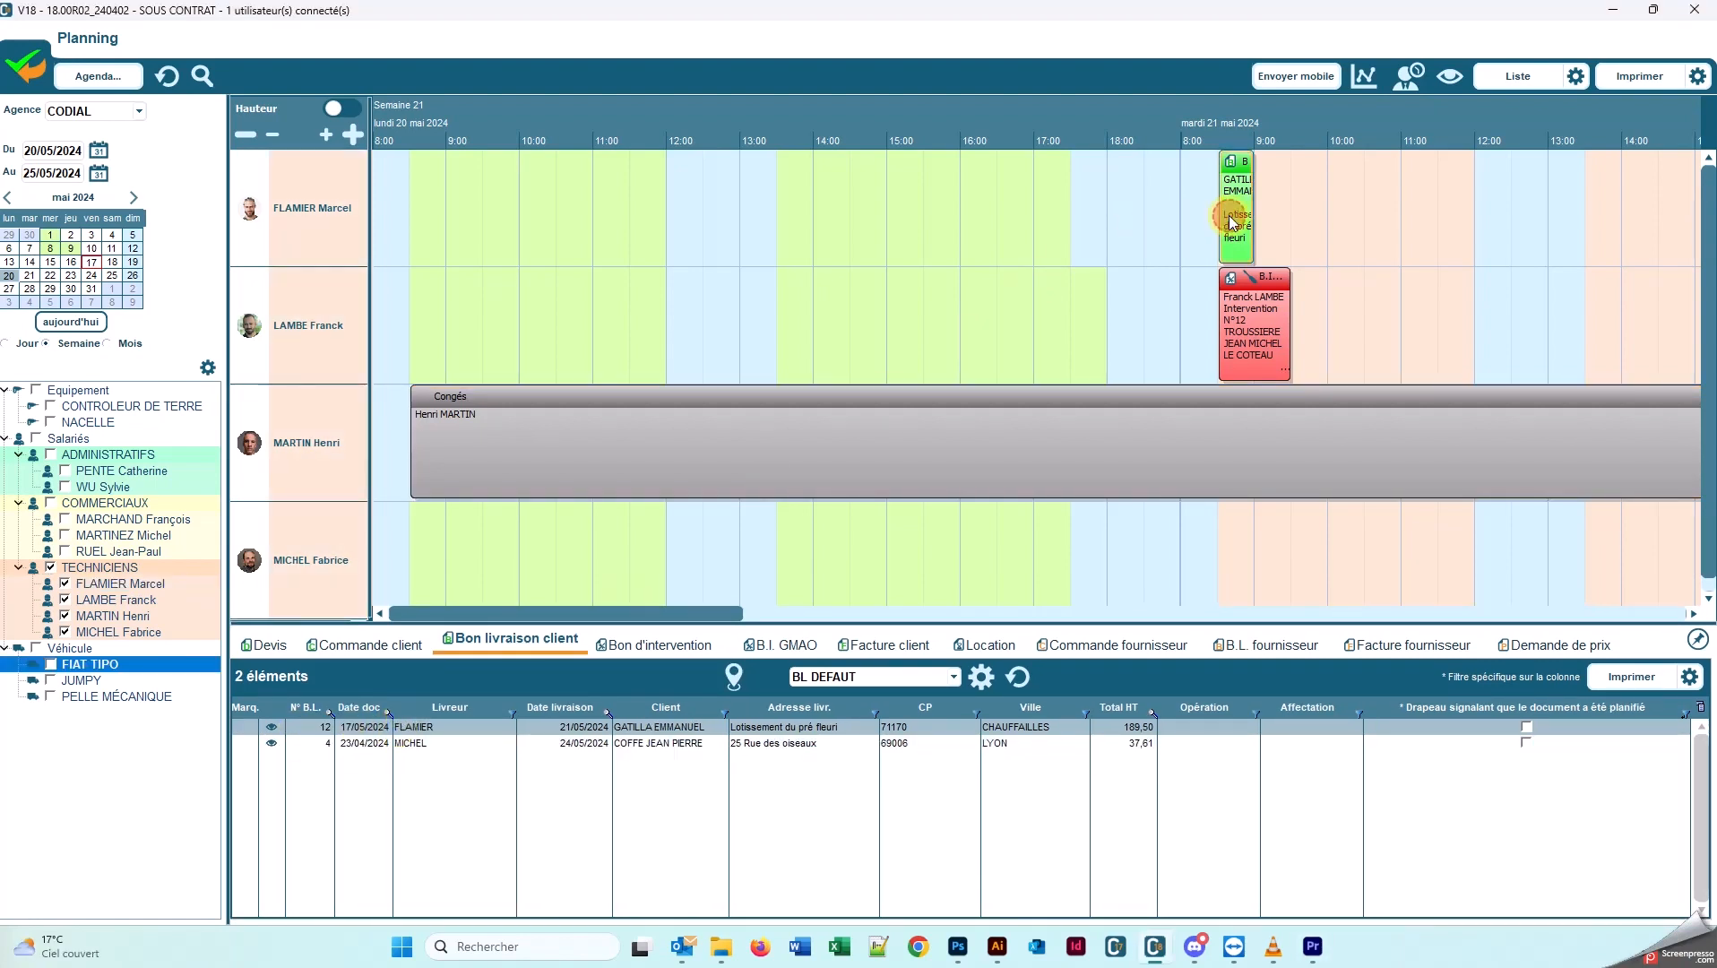
double_click(1232, 220)
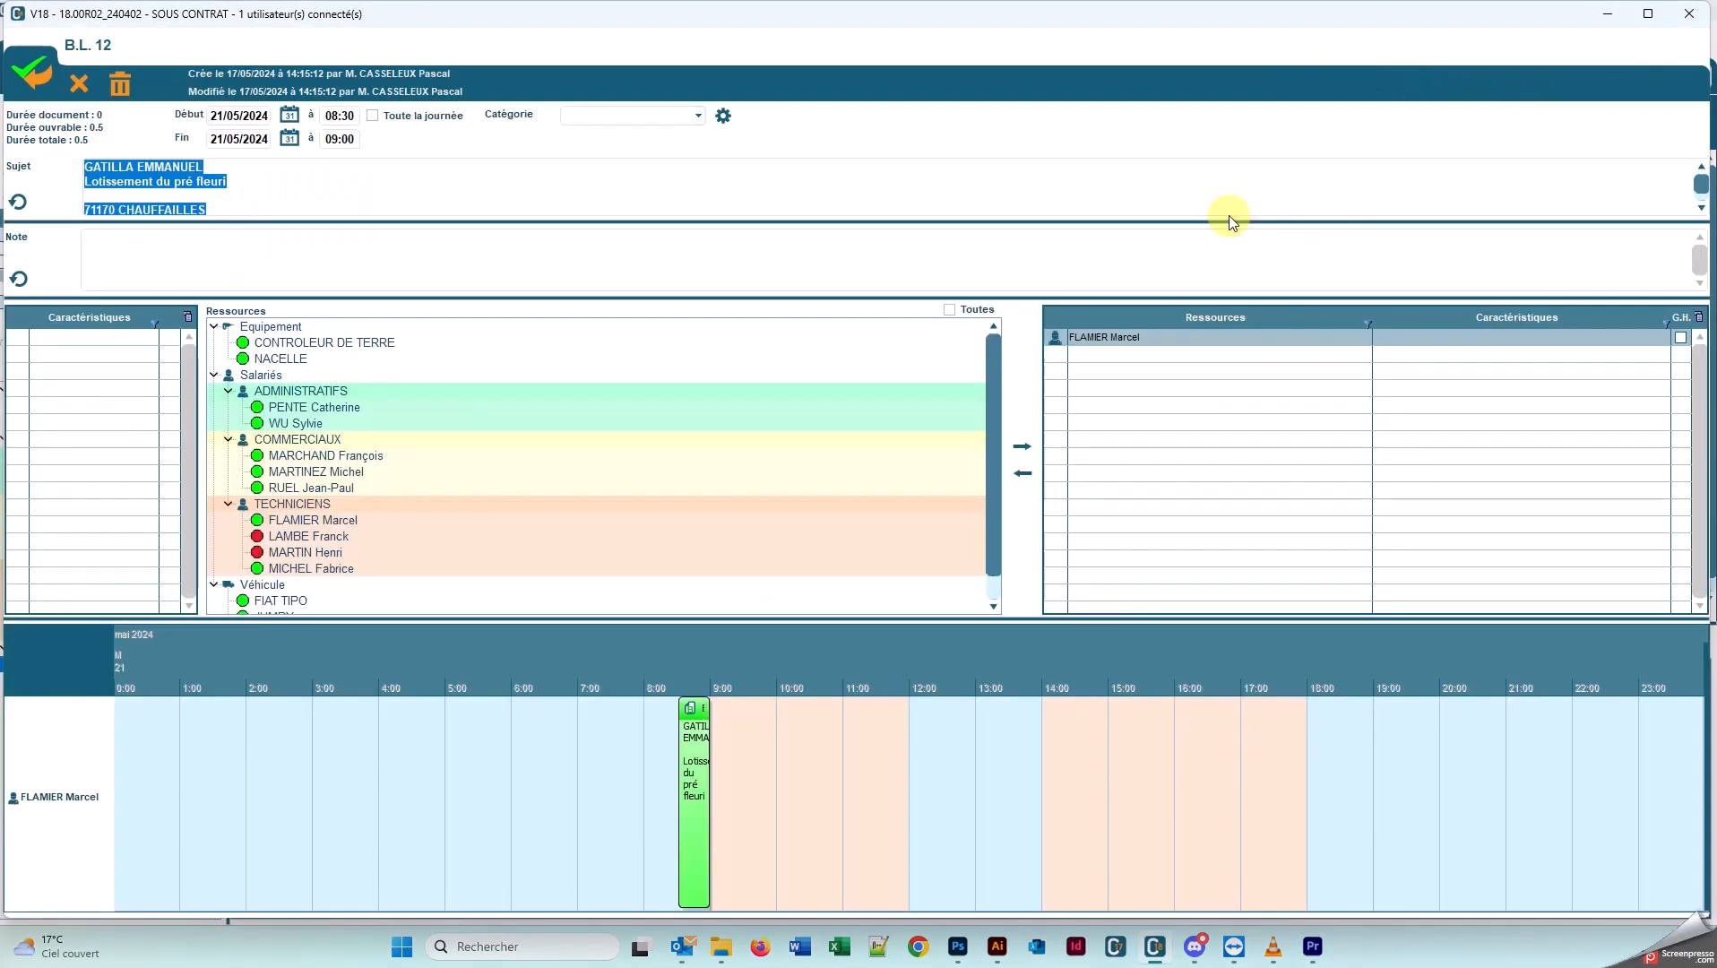
mouse_move(588, 508)
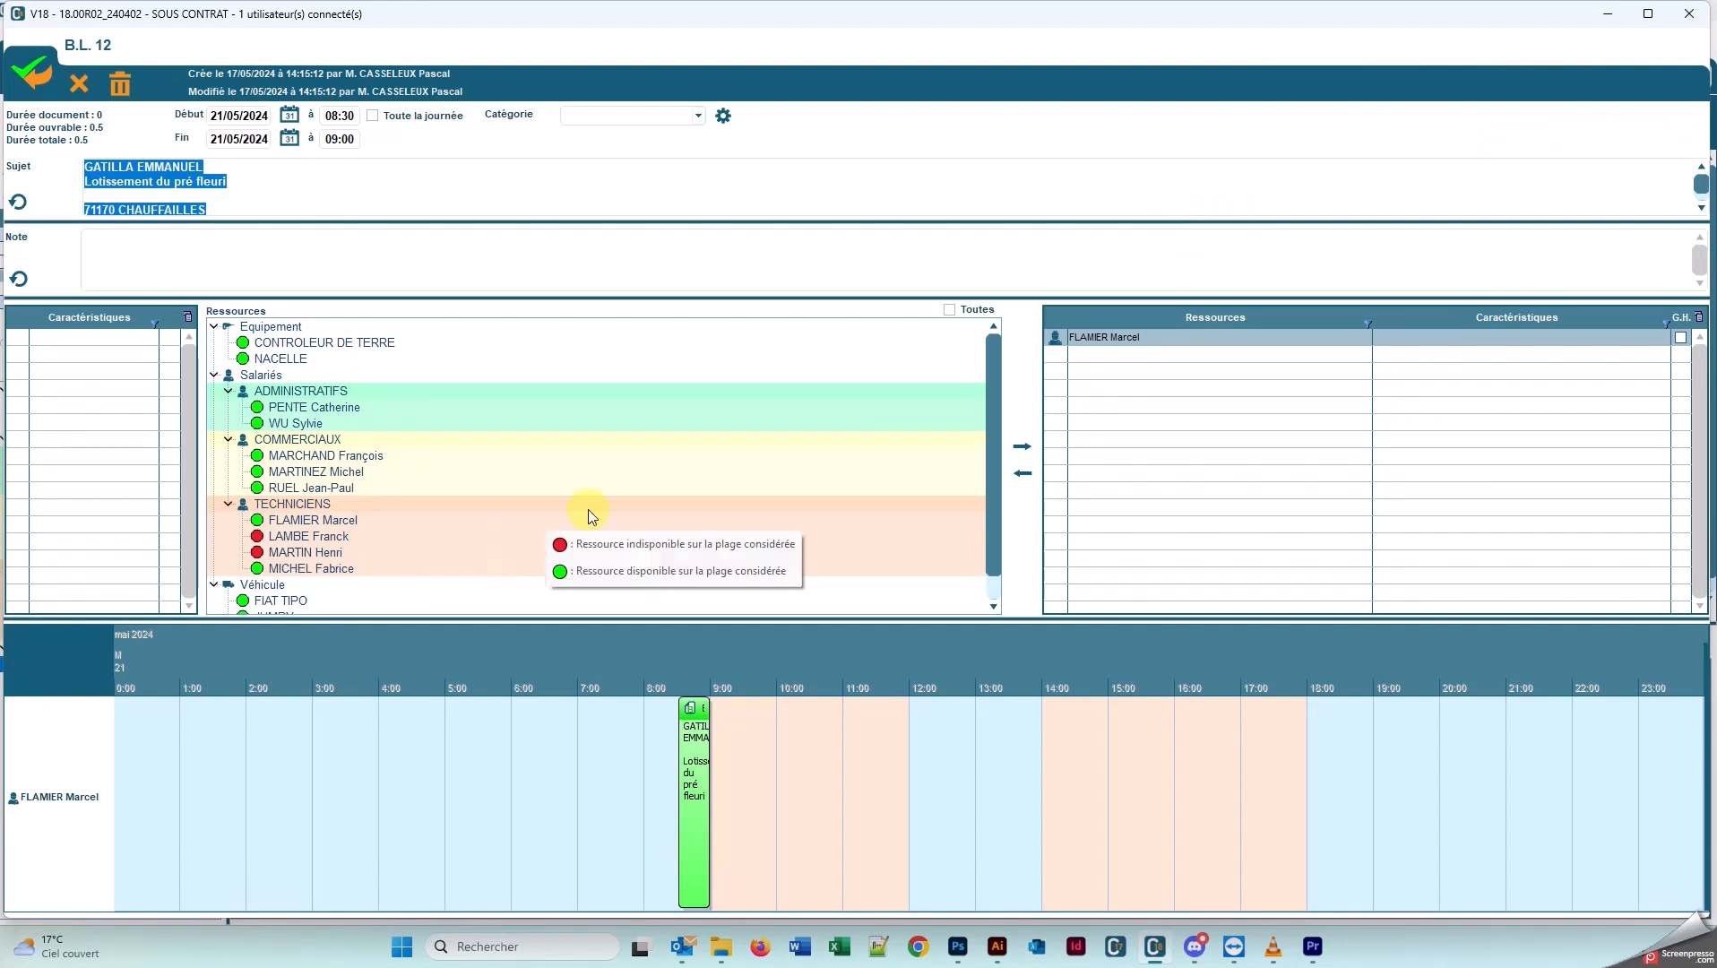
scroll(609, 518, down, 1)
click(274, 591)
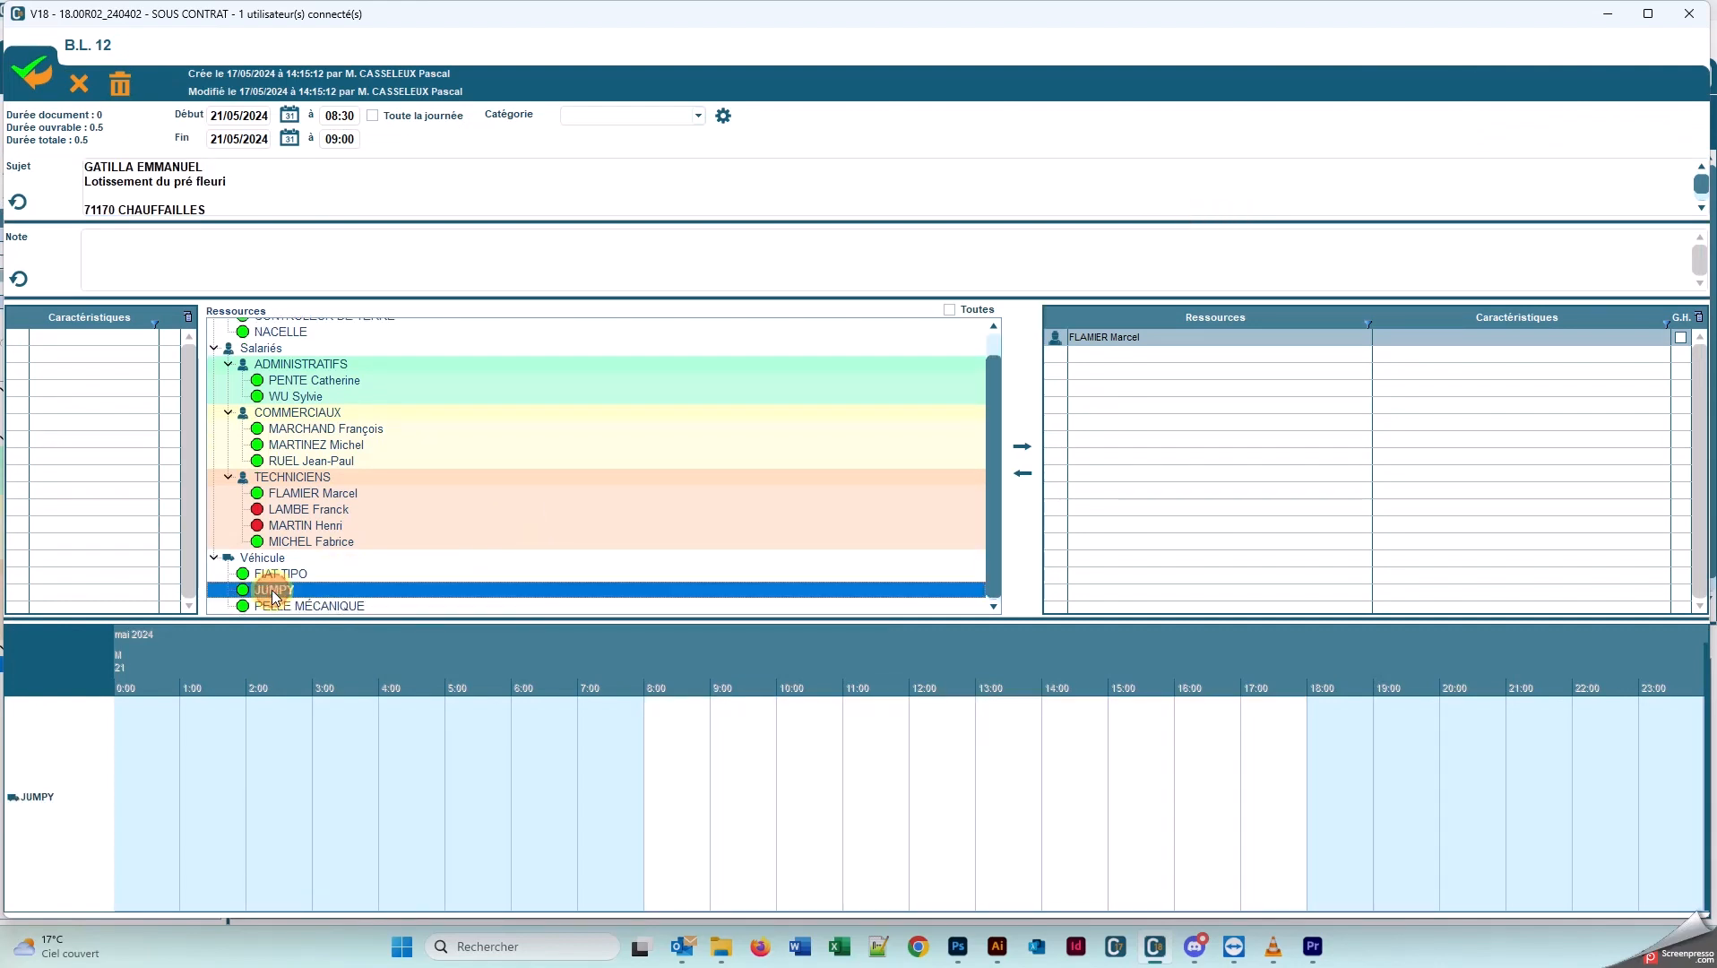
click(1023, 446)
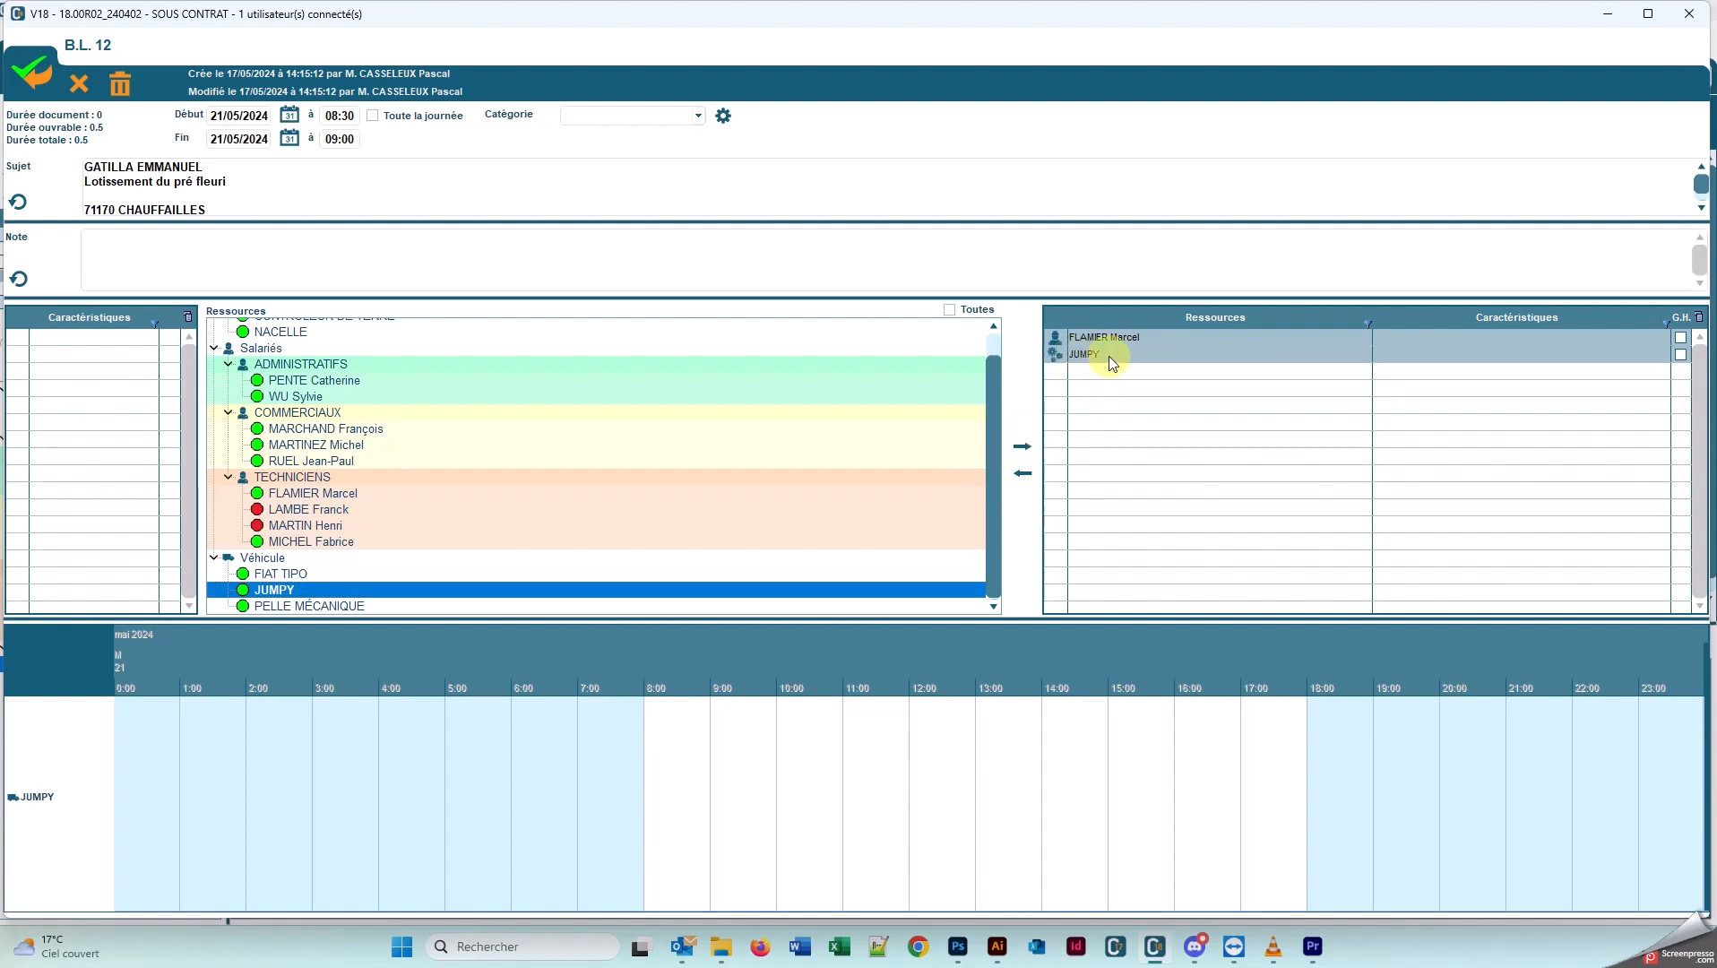
click(36, 75)
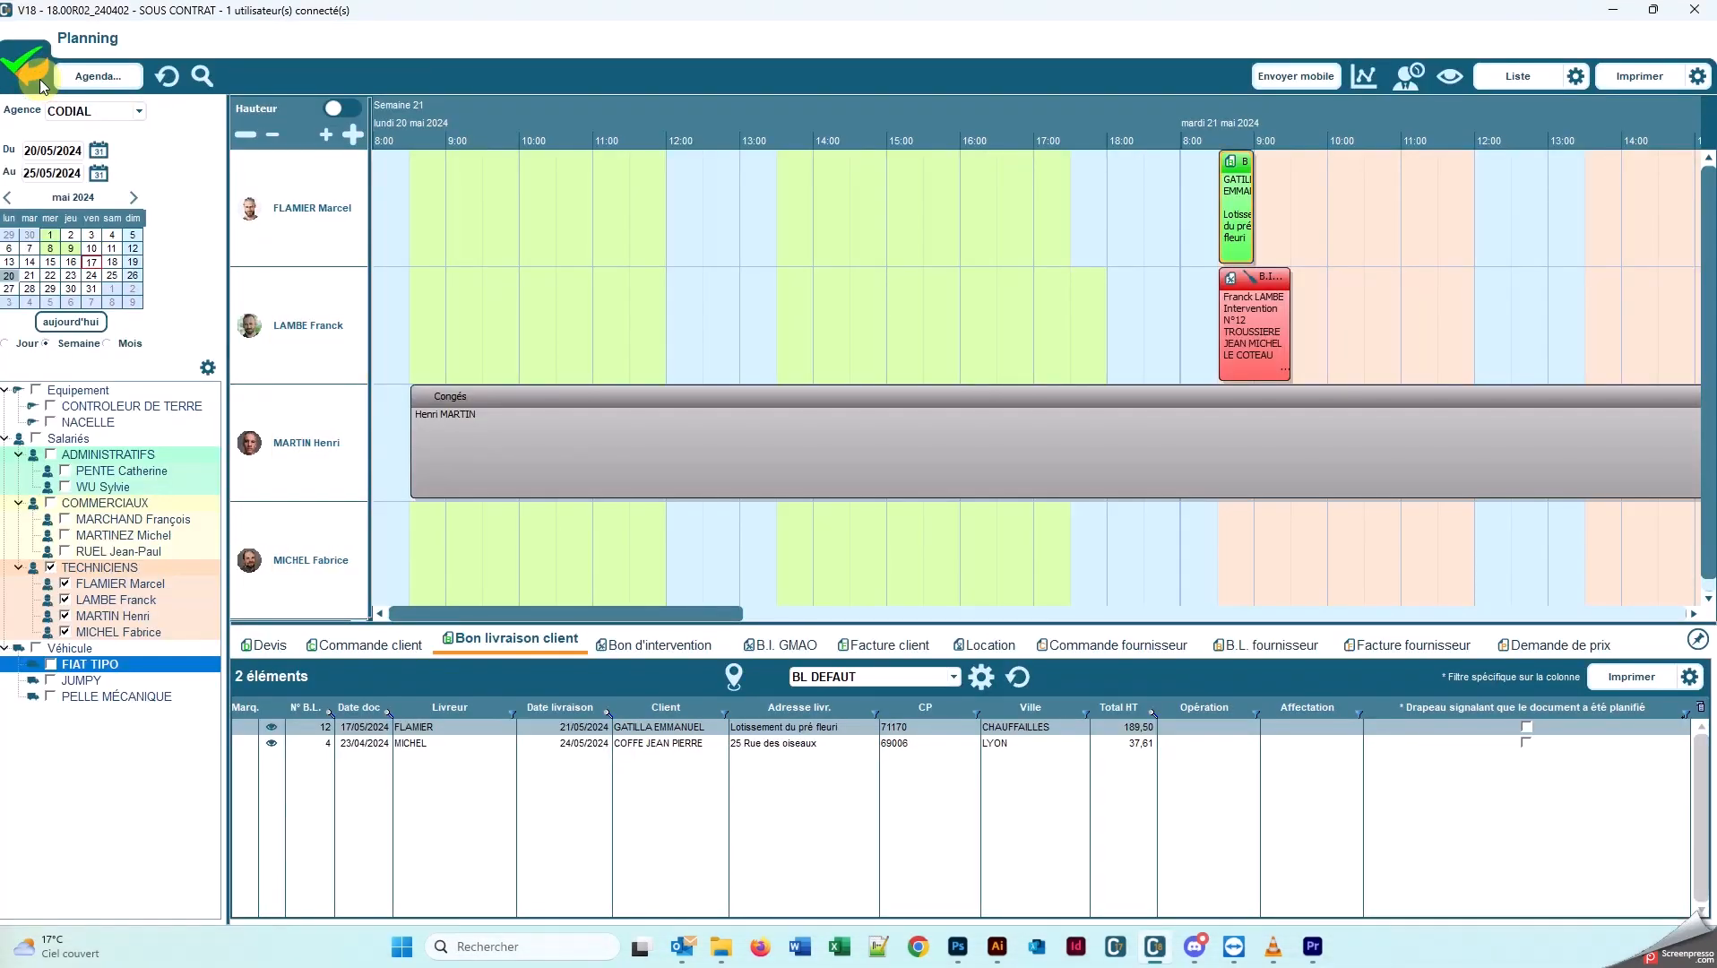
Step: Show the JUMPY vehicle in the planning and reduce the row height so its row fits in view
click(51, 683)
click(247, 136)
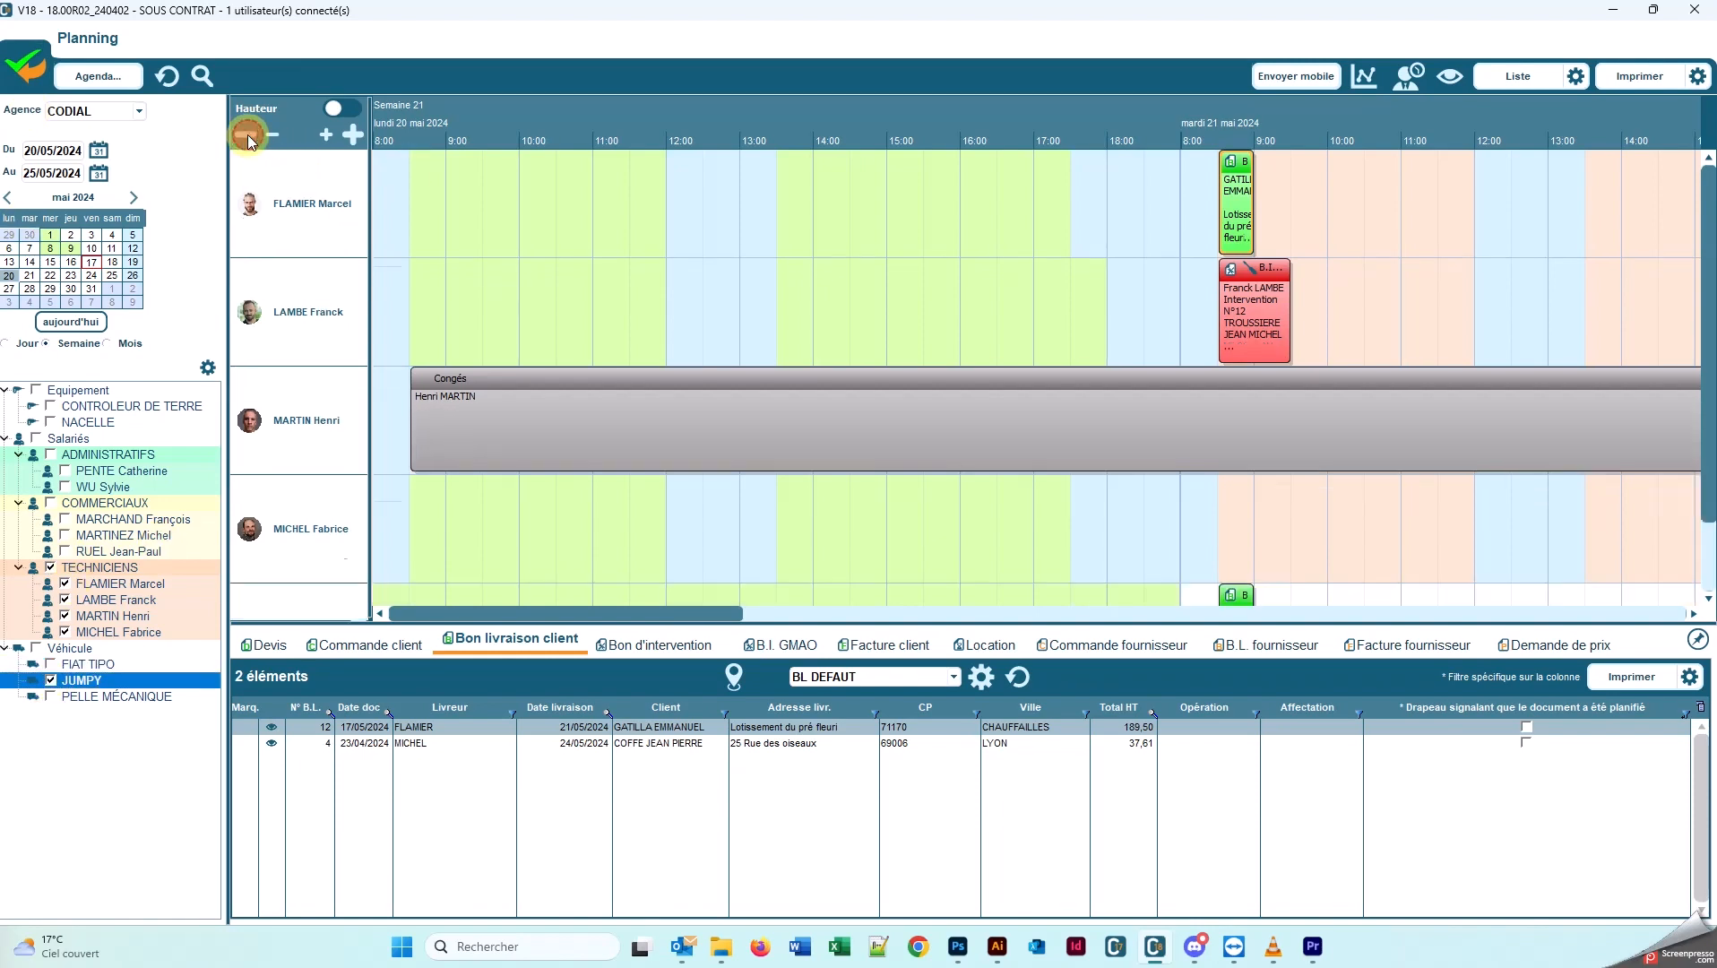
click(247, 136)
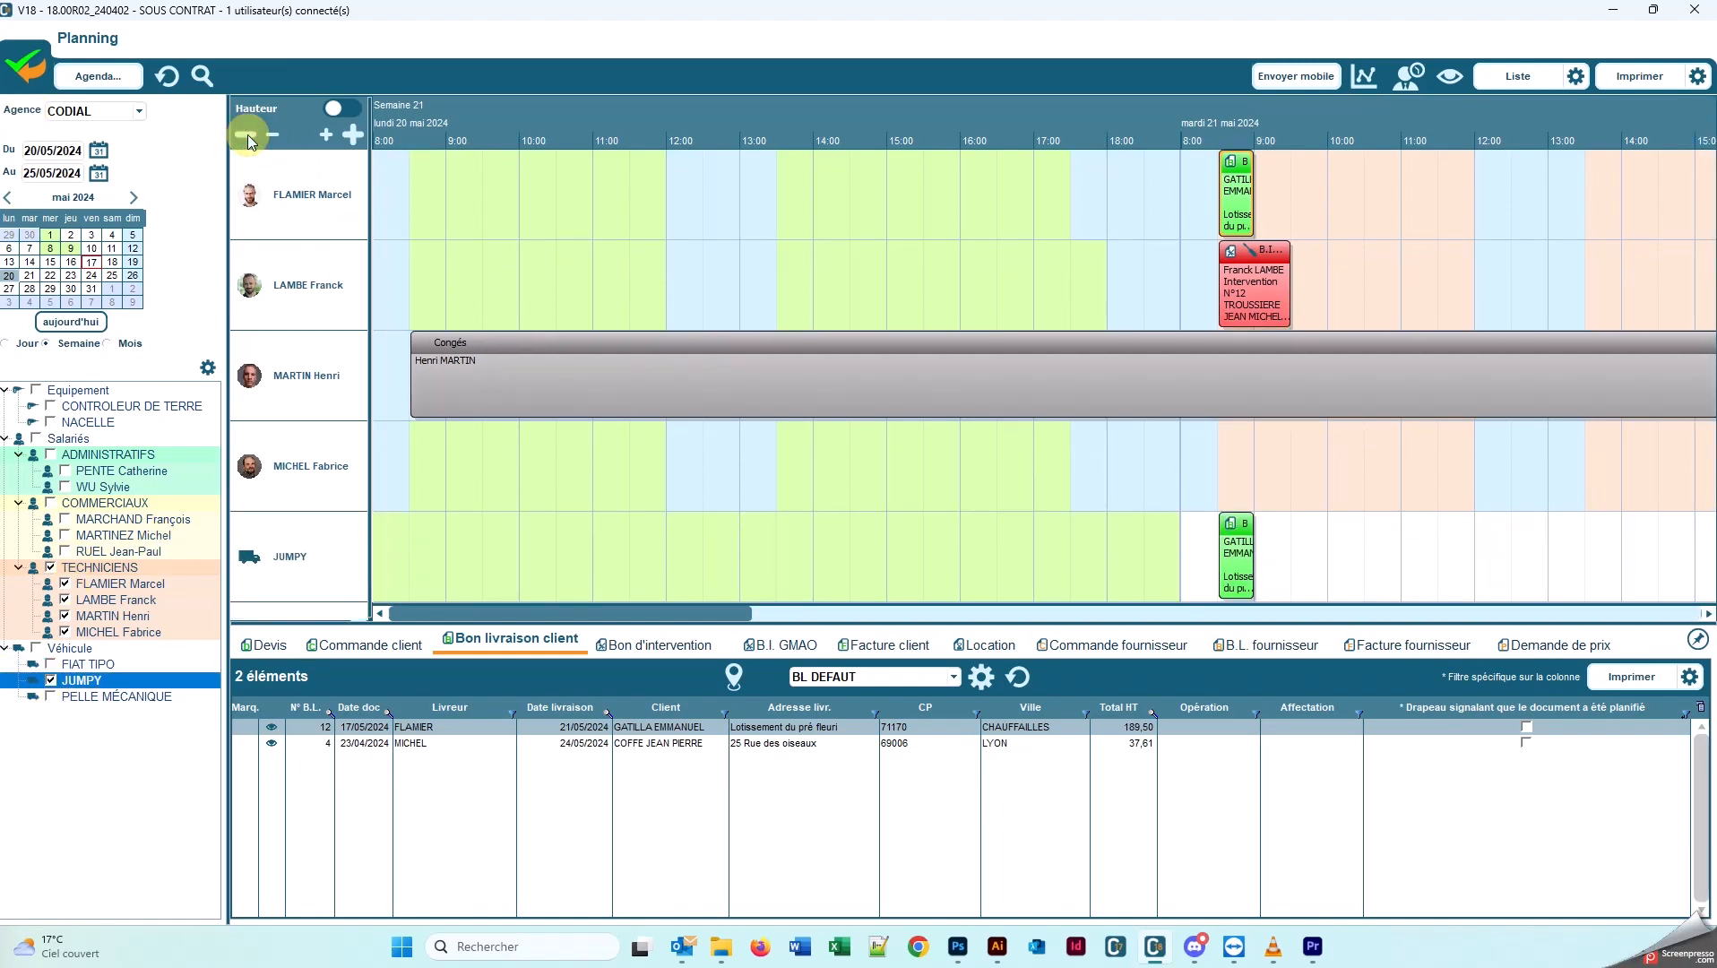
Step: Move JUMPY's delivery appointment to 9:30 on Tuesday 21 May, keeping it linked to its other resources
drag(1241, 538, 1301, 537)
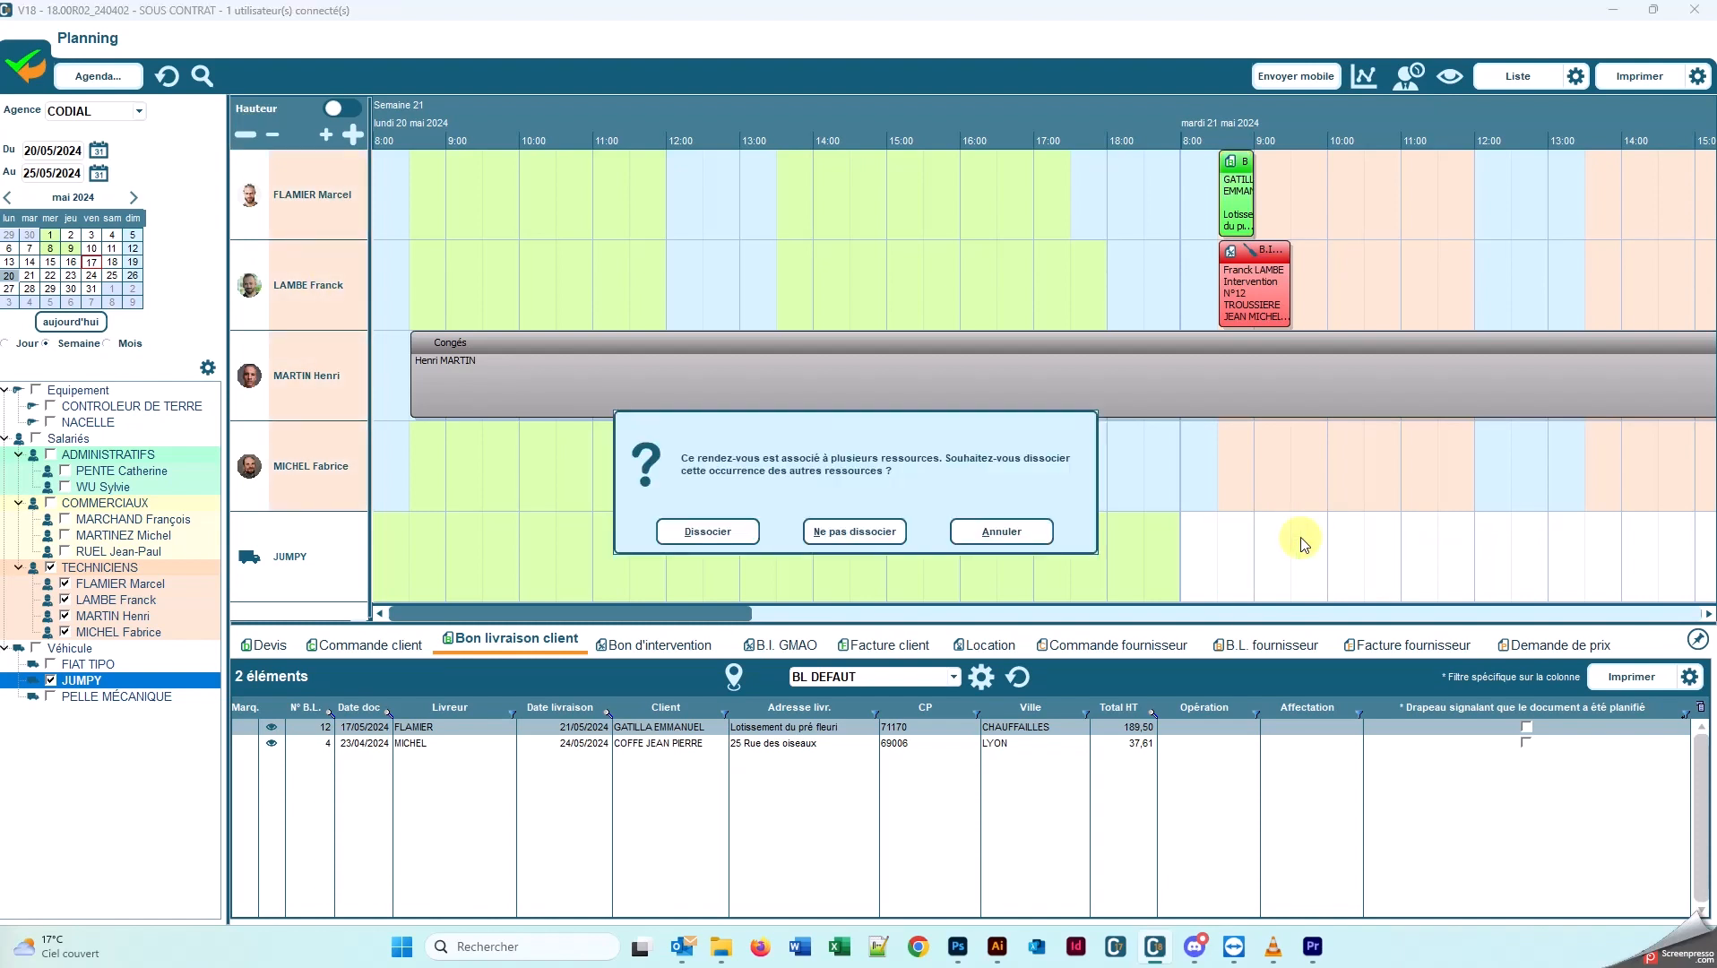
click(834, 540)
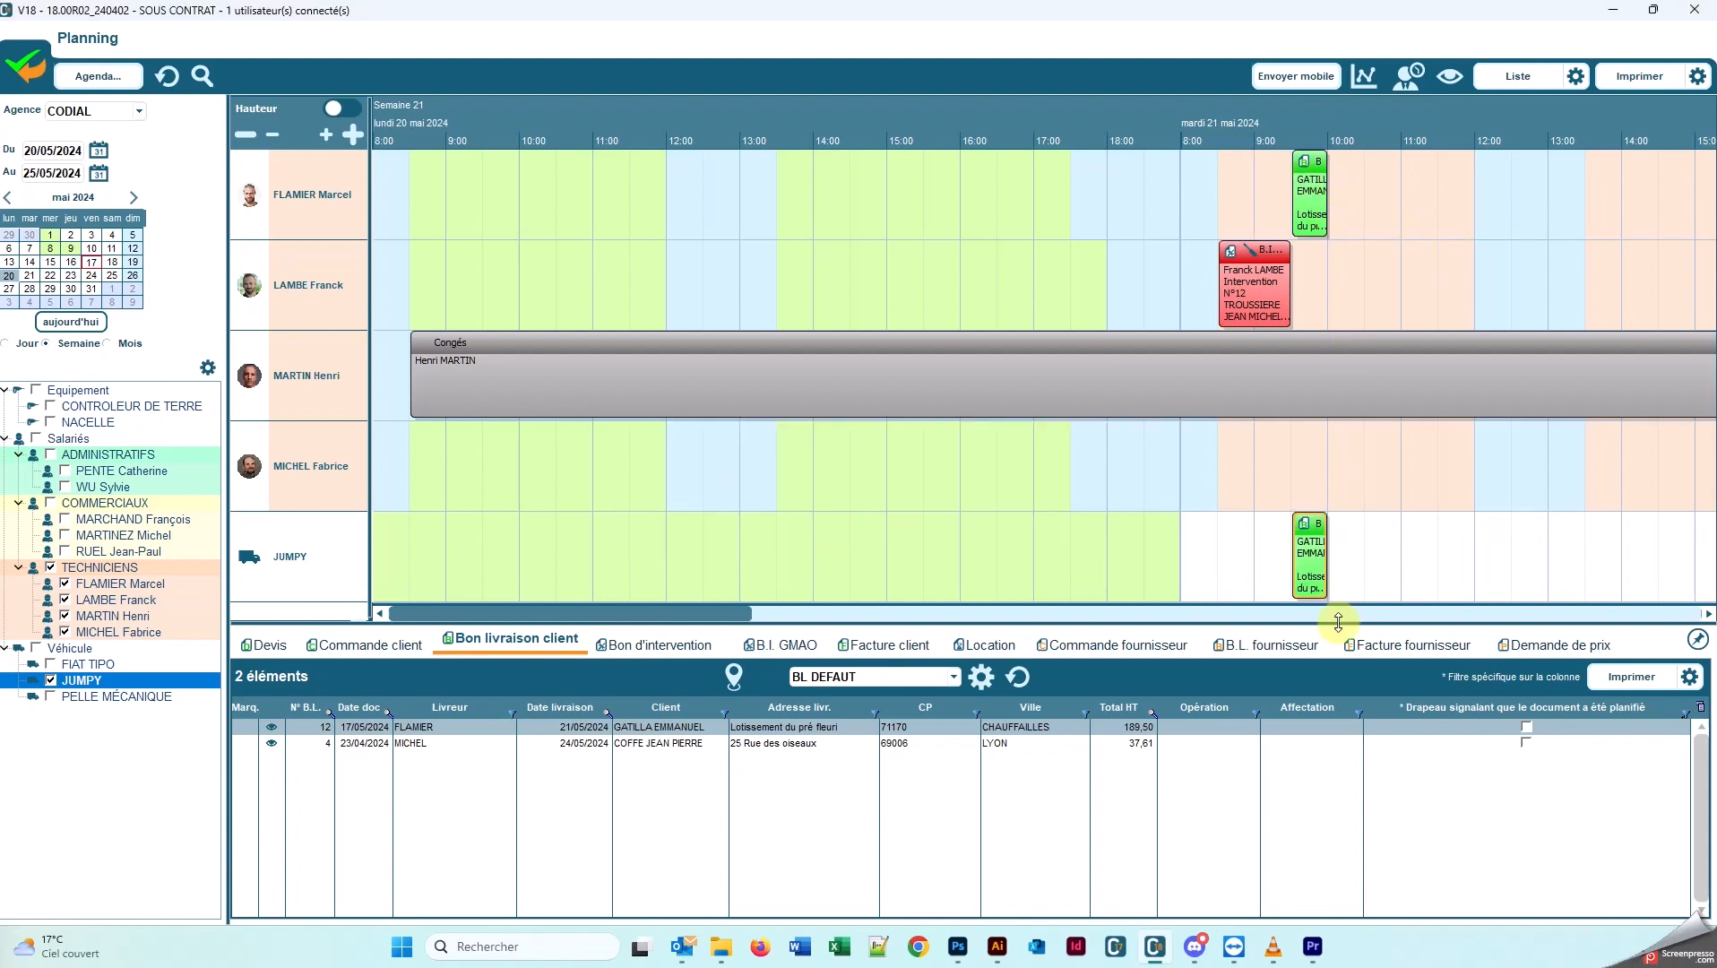
mouse_move(1323, 565)
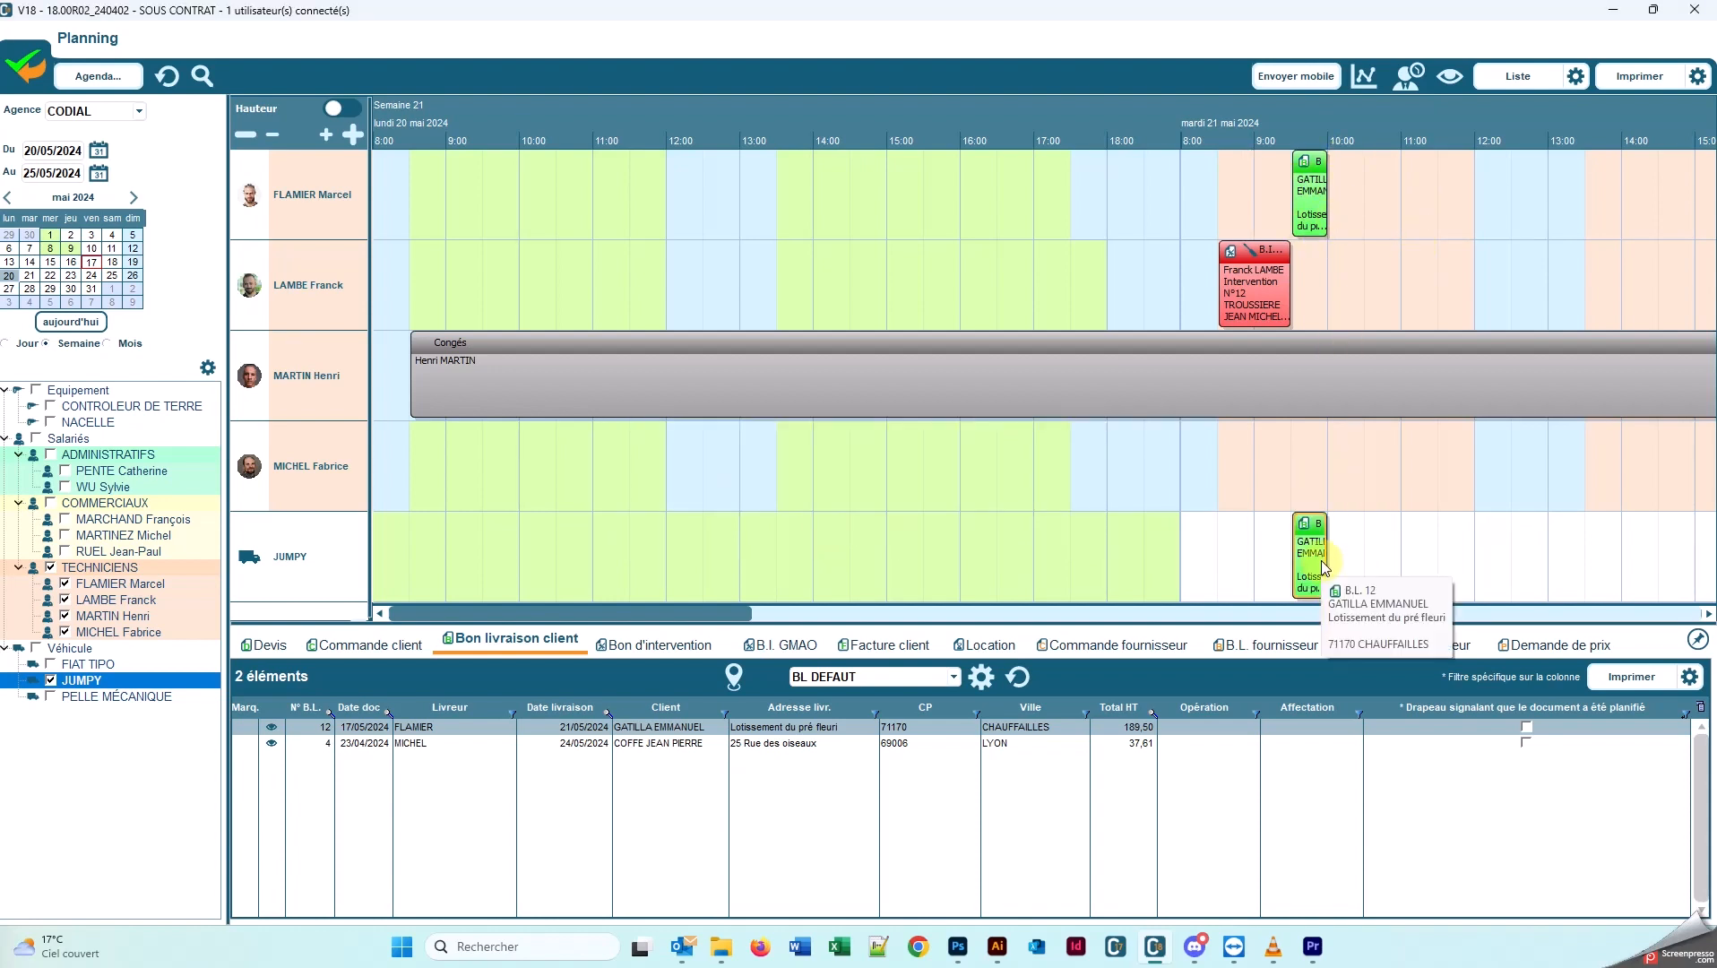